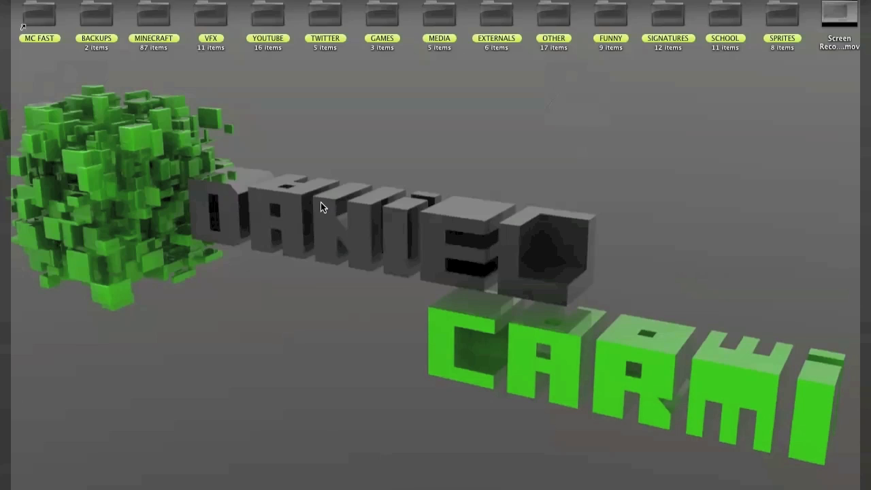
Open the GreyscalegorillaLightKitPro1.lib4d library from the Cinema 4D Extras folder inside the VFX folder on the desktop.
{"action": "double_click", "coordinate": [209, 19]}
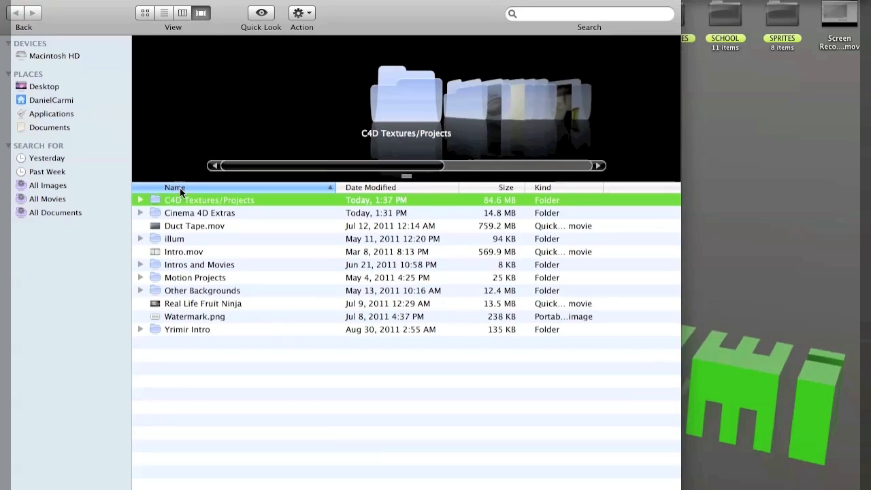
{"action": "double_click", "coordinate": [189, 214]}
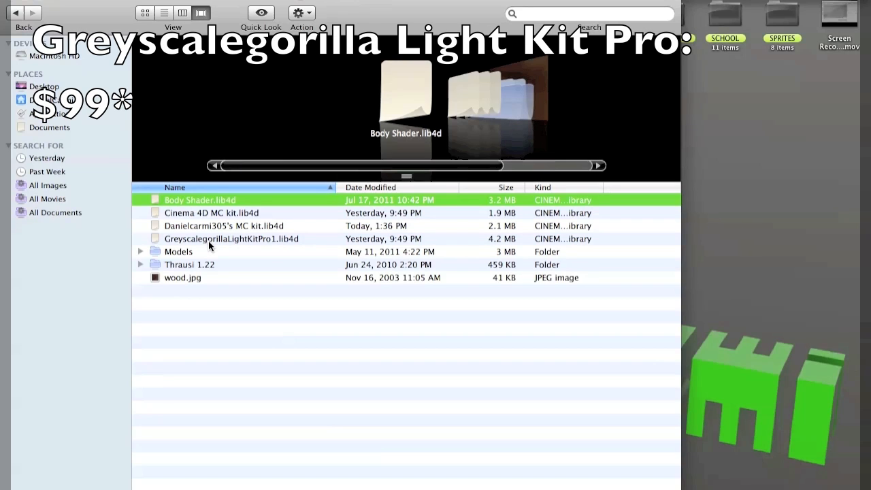
{"action": "double_click", "coordinate": [208, 241]}
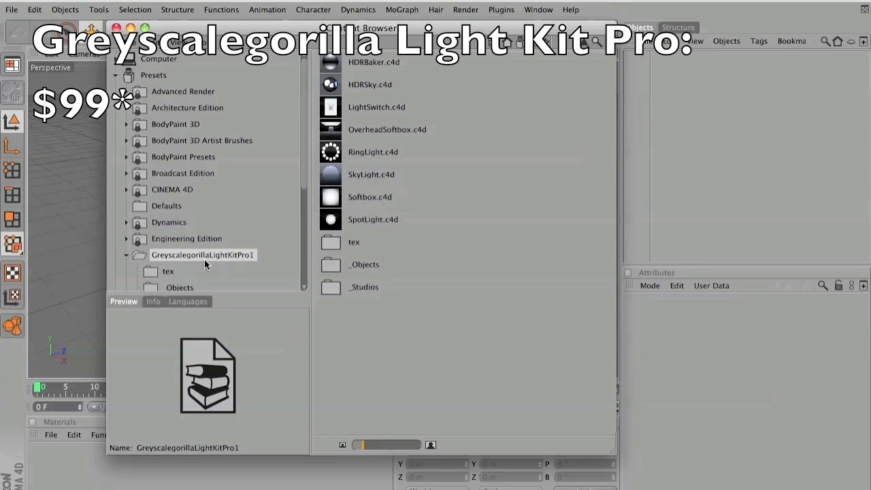
Load the No Floor Studio.c4d scene from the light kit's _Studios folder and close the Content Browser.
{"action": "double_click", "coordinate": [322, 288]}
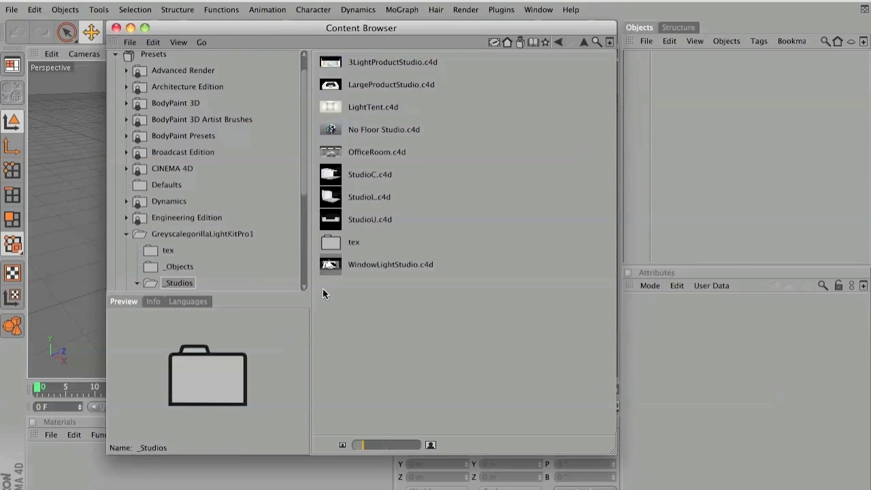
{"action": "double_click", "coordinate": [339, 130]}
{"action": "left_click", "coordinate": [116, 29]}
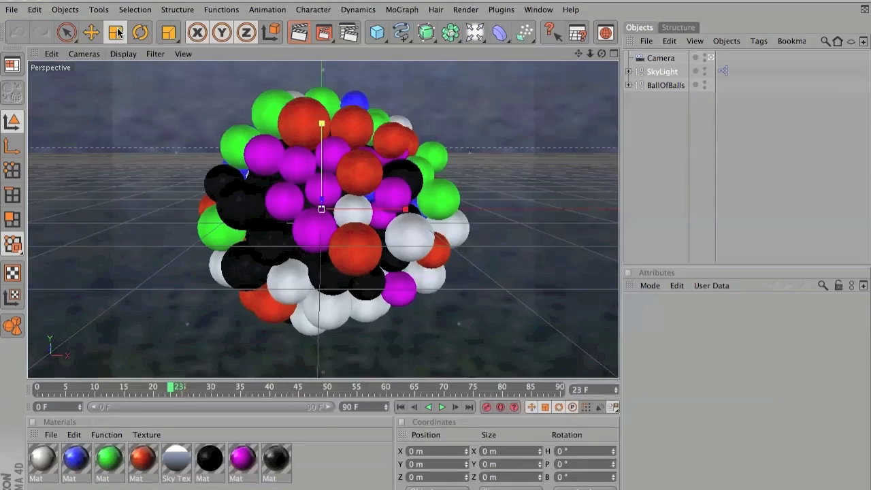
Delete the BallOfBalls object from the scene.
{"action": "mouse_move", "coordinate": [601, 53]}
{"action": "left_mouse_down"}
{"action": "mouse_move", "coordinate": [626, 85]}
{"action": "mouse_move", "coordinate": [687, 102]}
{"action": "mouse_move", "coordinate": [670, 54]}
{"action": "mouse_move", "coordinate": [601, 53]}
{"action": "left_mouse_up"}
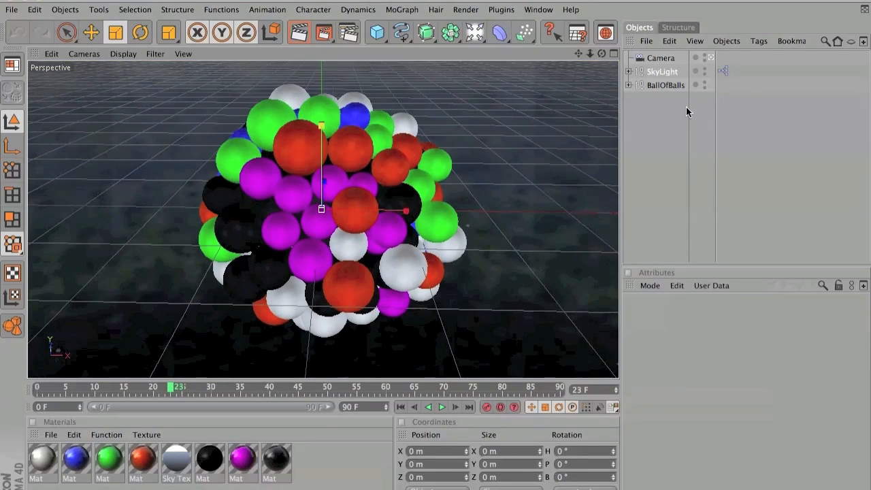
{"action": "left_click", "coordinate": [667, 85]}
{"action": "key", "text": "Delete"}
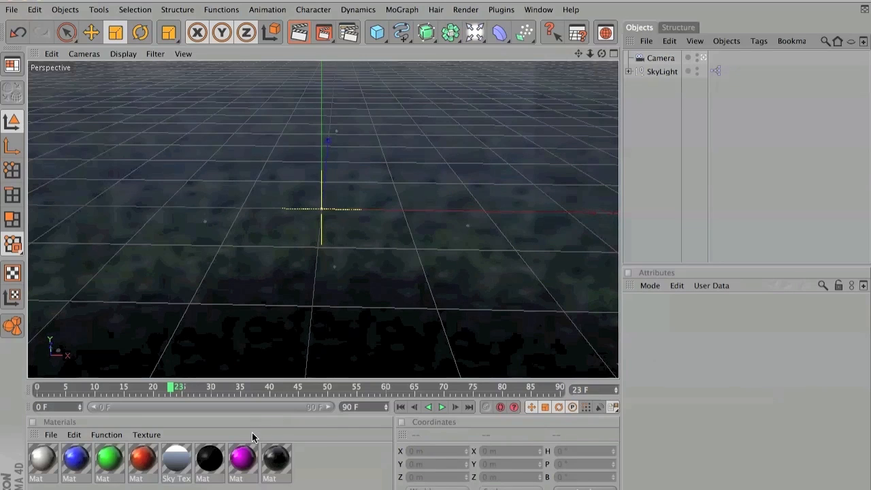
Delete the magenta, blue, green and red materials.
{"action": "left_click", "coordinate": [247, 454]}
{"action": "key", "text": "Delete"}
{"action": "left_click", "coordinate": [73, 466]}
{"action": "key", "text": "Delete"}
{"action": "left_click", "coordinate": [72, 463]}
{"action": "key", "text": "Delete"}
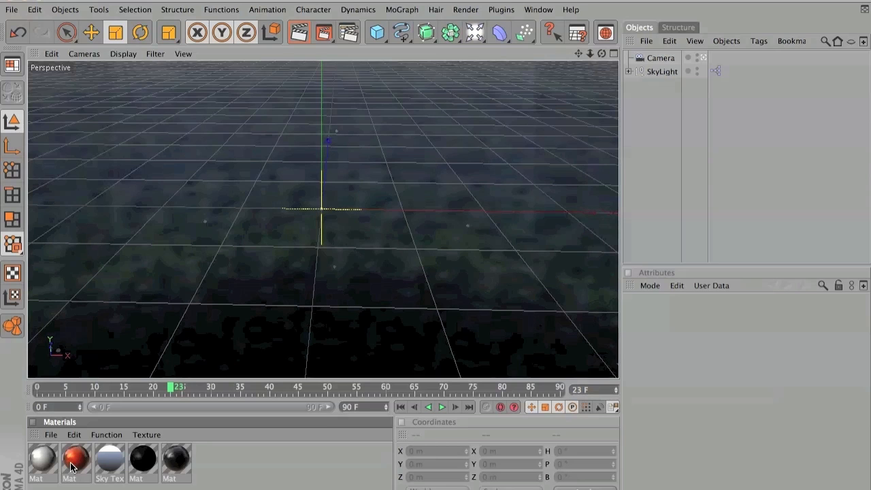
{"action": "left_click", "coordinate": [74, 461]}
{"action": "key", "text": "Delete"}
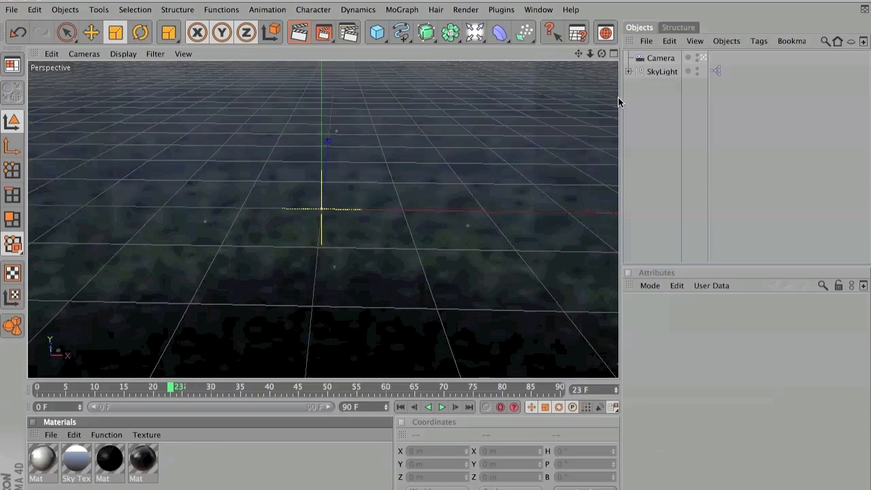
Set the render output size to 1280 x 720 pixels and close the render settings.
{"action": "left_click_drag", "start_coordinate": [603, 54], "coordinate": [586, 98]}
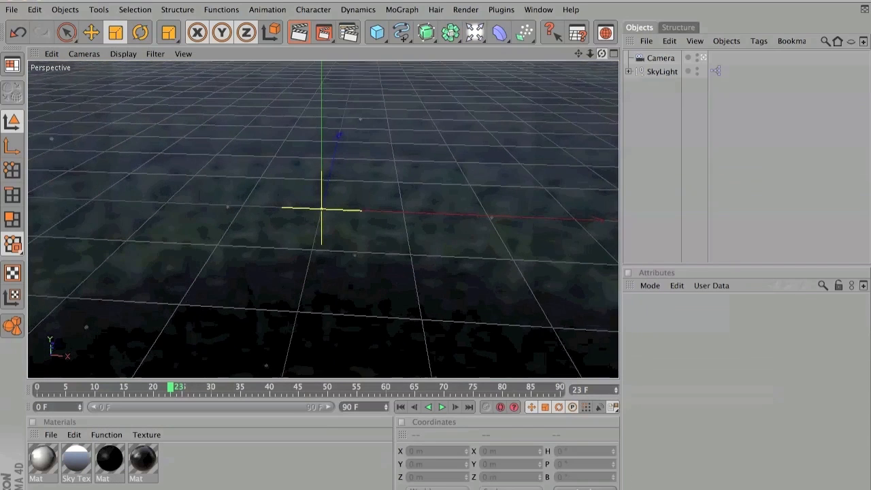
{"action": "left_click", "coordinate": [345, 35]}
{"action": "left_click", "coordinate": [129, 35]}
{"action": "left_click", "coordinate": [302, 52]}
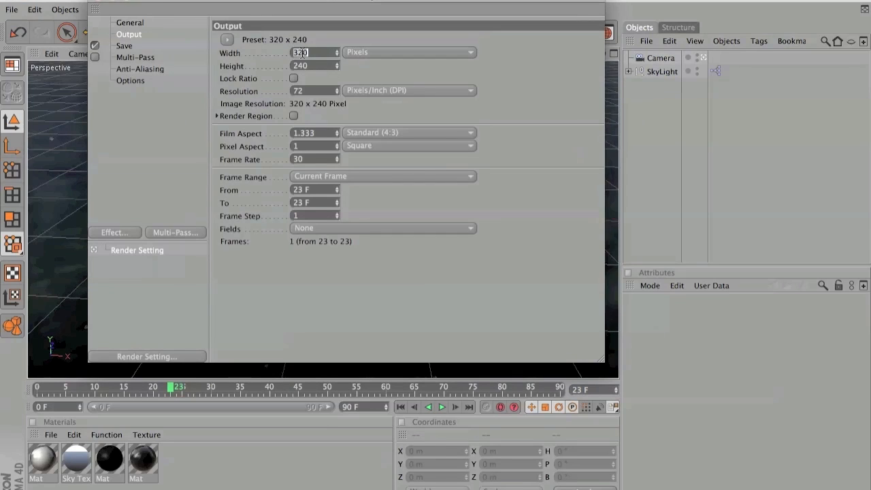
{"action": "type", "text": "1280"}
{"action": "left_click", "coordinate": [309, 66]}
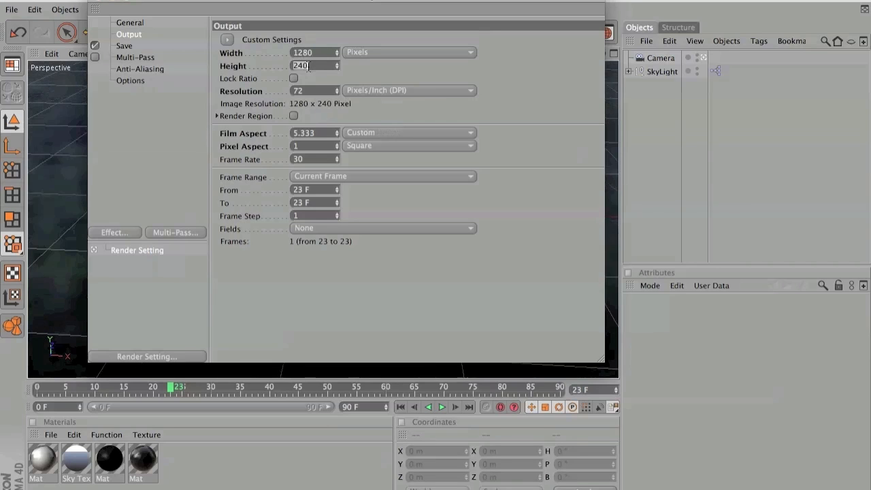
{"action": "type", "text": "7"}
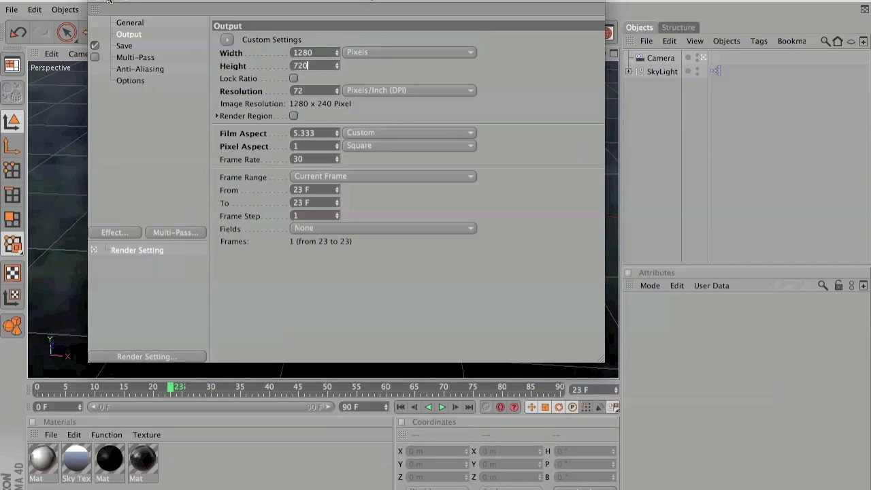
{"action": "type", "text": "20"}
{"action": "left_click", "coordinate": [101, 4]}
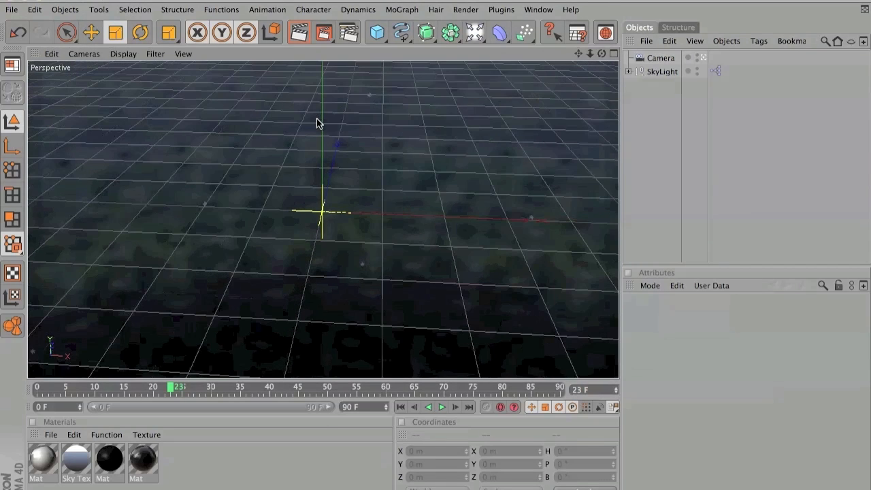
Duplicate the Sky Texture material.
{"action": "left_click", "coordinate": [78, 460]}
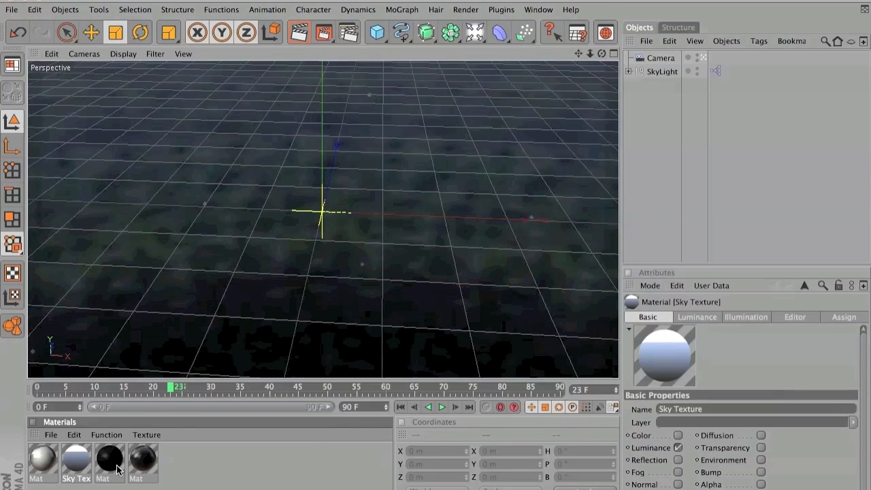
{"action": "key", "text": "ctrl+c"}
{"action": "key", "text": "ctrl+v"}
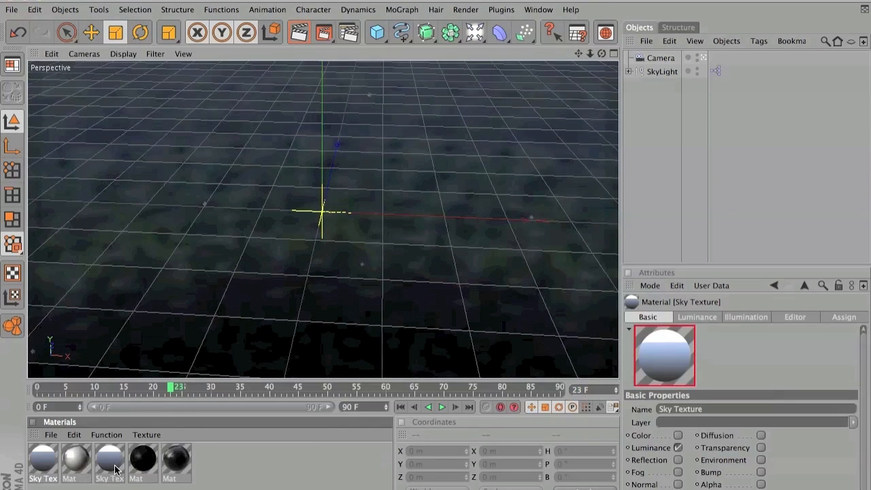
Change the blue knot in the copied Sky Texture's luminance gradient to neutral grey with 0% saturation, RGB 123.
{"action": "double_click", "coordinate": [52, 461]}
{"action": "left_click", "coordinate": [230, 213]}
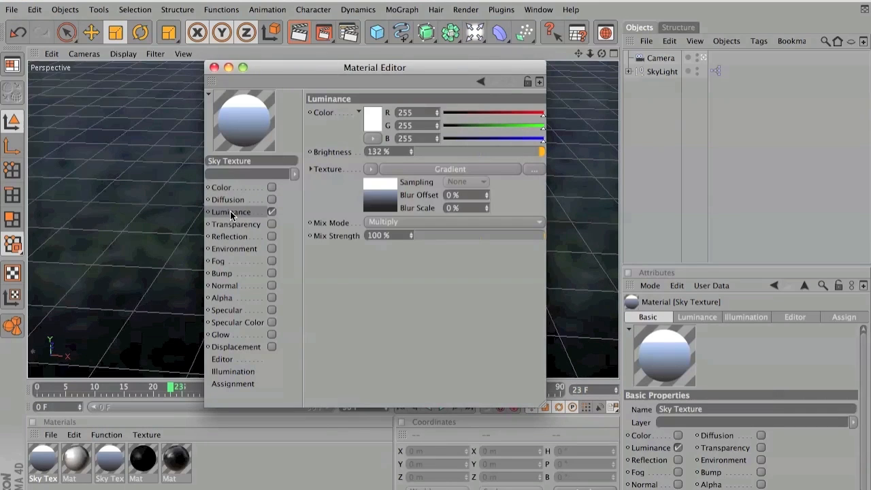
{"action": "left_click", "coordinate": [373, 196]}
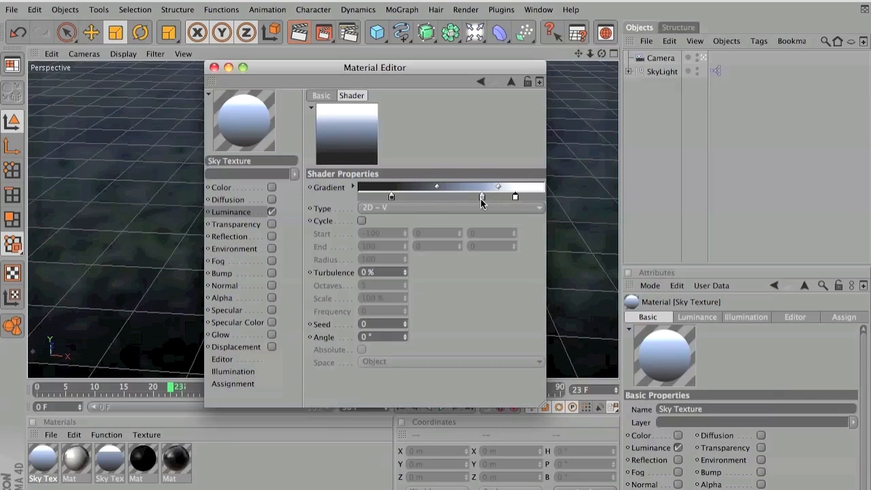
{"action": "double_click", "coordinate": [481, 196]}
{"action": "left_click_drag", "start_coordinate": [430, 188], "coordinate": [387, 197]}
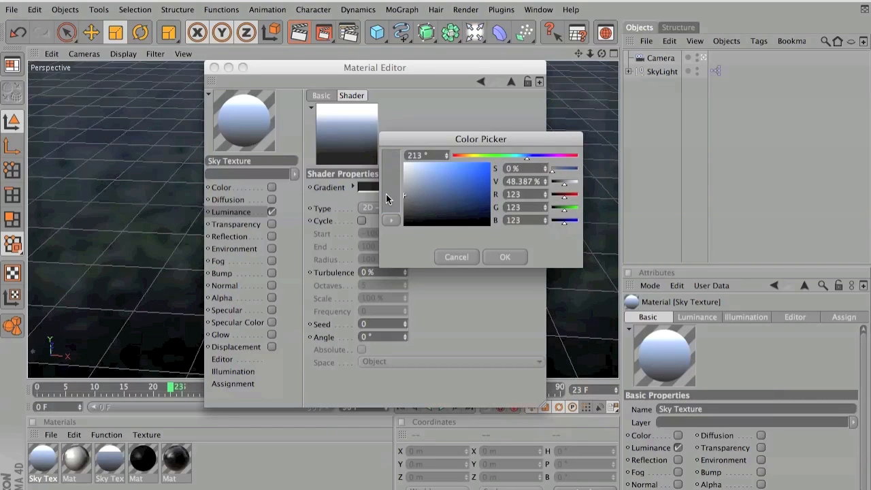
{"action": "left_click", "coordinate": [504, 256]}
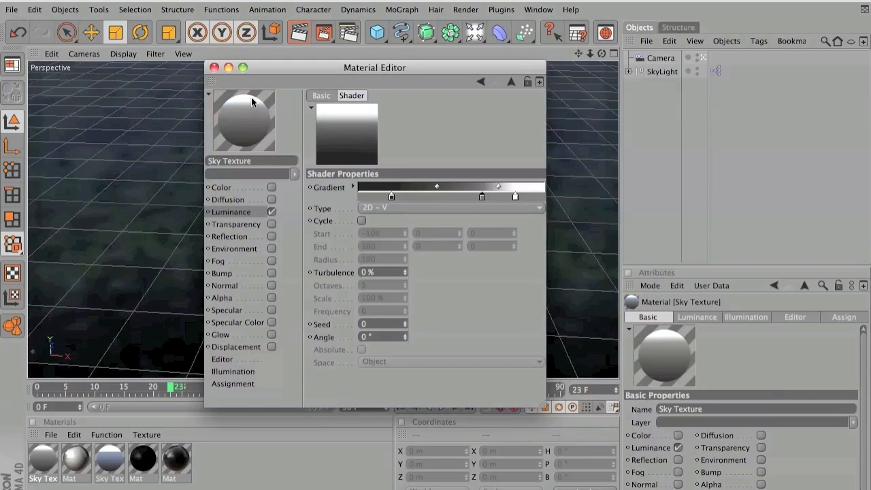
{"action": "left_click", "coordinate": [214, 67]}
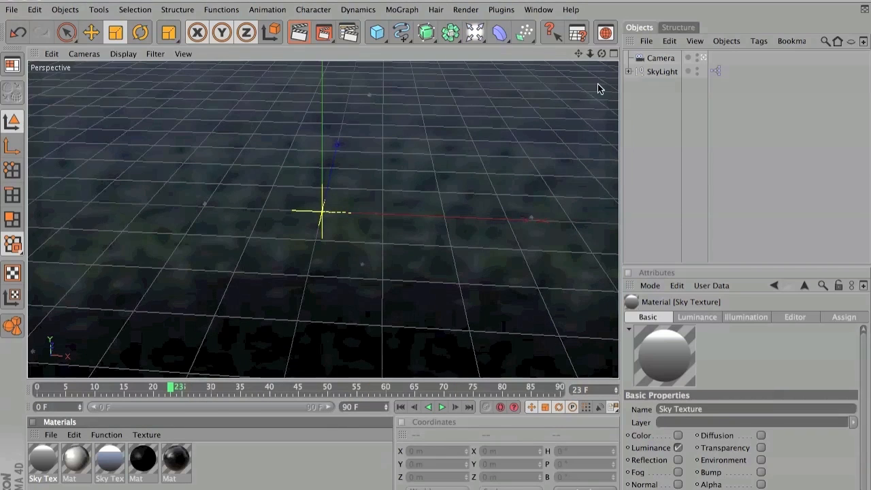
Replace the blue sky texture on SkyLight's Light Sphere and Sky objects with the grey Sky Texture.
{"action": "left_click", "coordinate": [629, 71]}
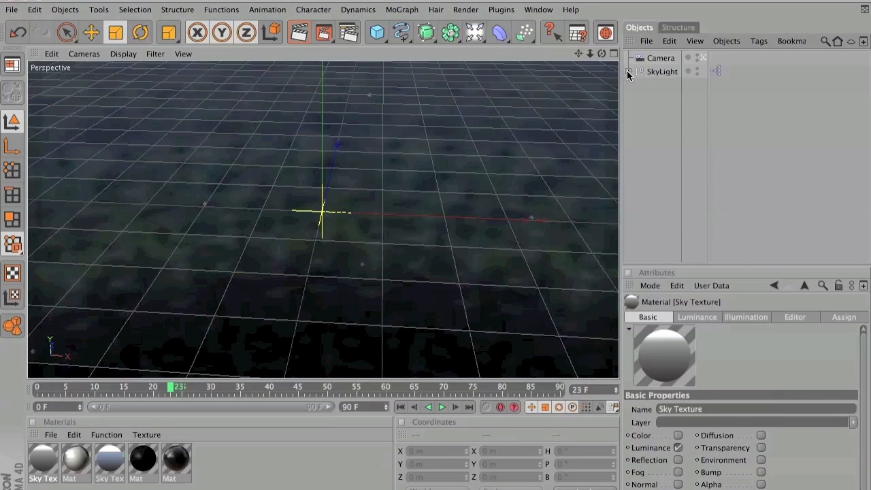
{"action": "left_click", "coordinate": [760, 86]}
{"action": "key", "text": "Delete"}
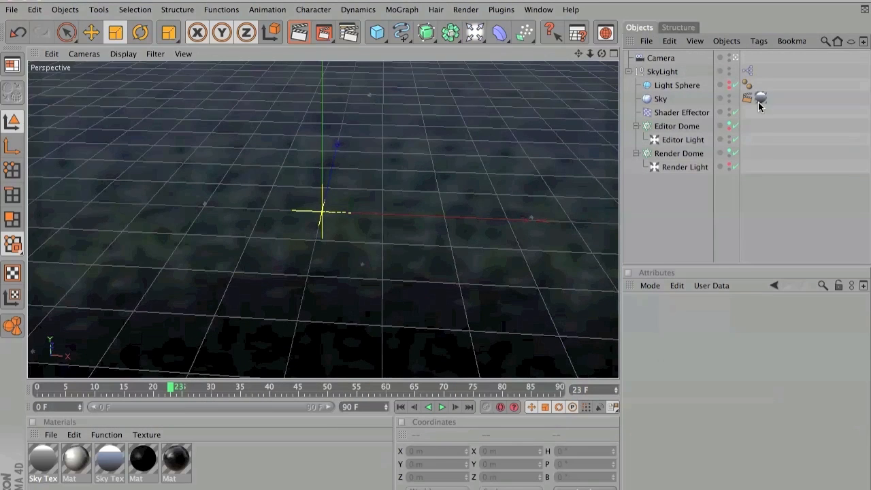
{"action": "left_click", "coordinate": [759, 102]}
{"action": "key", "text": "Delete"}
{"action": "left_click_drag", "start_coordinate": [47, 459], "coordinate": [660, 89]}
{"action": "left_click_drag", "start_coordinate": [49, 463], "coordinate": [659, 100]}
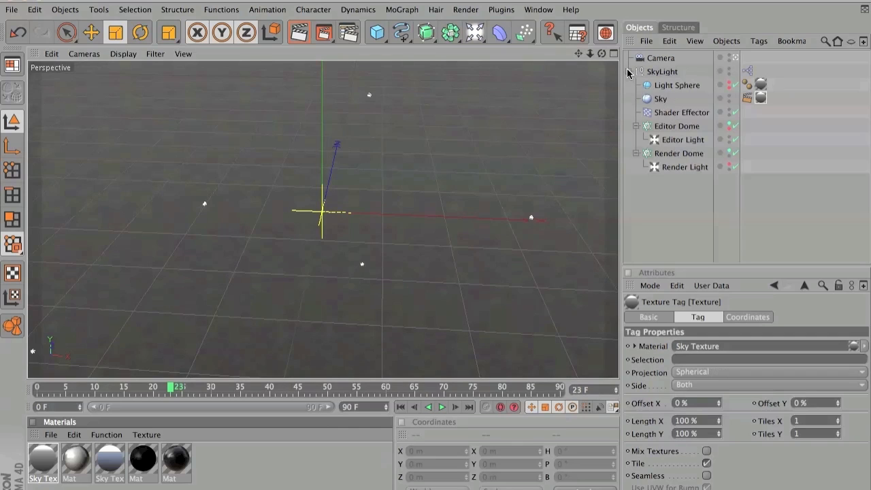
{"action": "left_click", "coordinate": [629, 72]}
Add a Floor object to the scene.
{"action": "mouse_move", "coordinate": [601, 53]}
{"action": "left_mouse_down"}
{"action": "mouse_move", "coordinate": [599, 116]}
{"action": "mouse_move", "coordinate": [603, 56]}
{"action": "left_mouse_up"}
{"action": "scroll", "coordinate": [305, 223], "scroll_direction": "down", "scroll_amount": 3}
{"action": "left_click_drag", "start_coordinate": [472, 39], "coordinate": [587, 95]}
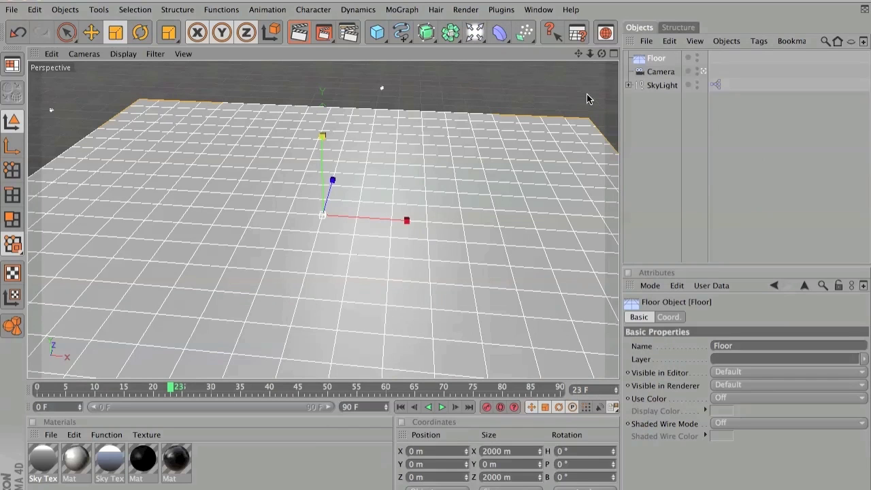
Review the reflection, specular and color settings of the white material and the color settings of the glossy black one.
{"action": "double_click", "coordinate": [80, 463]}
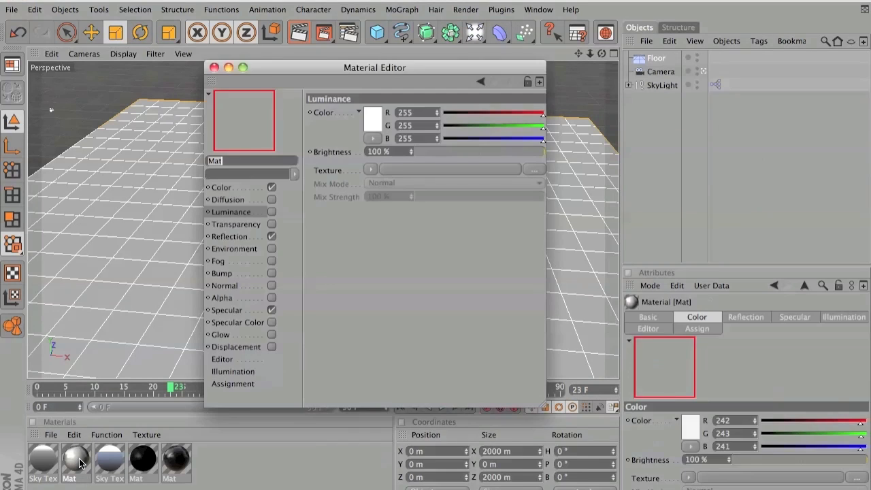
{"action": "left_click", "coordinate": [229, 237]}
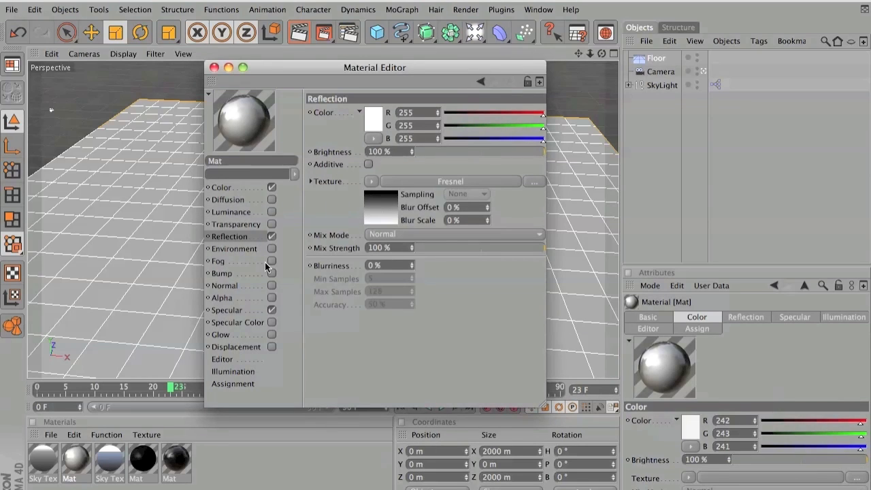
{"action": "left_click", "coordinate": [242, 312]}
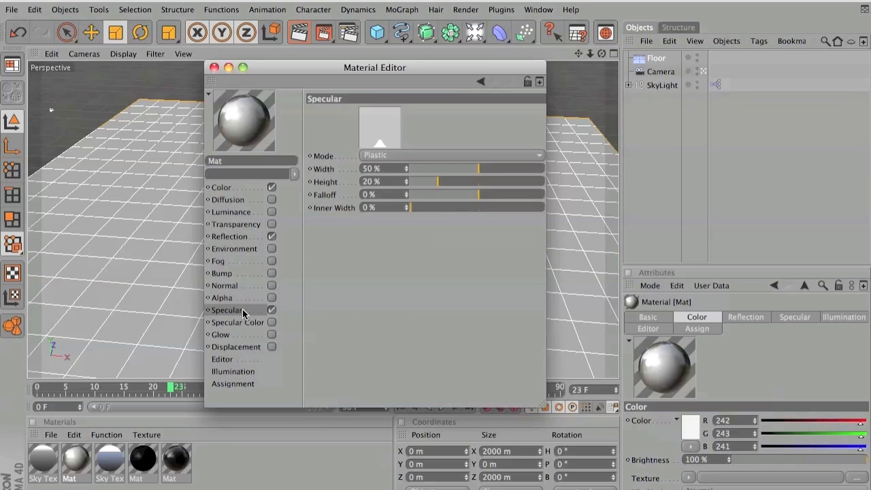
{"action": "left_click", "coordinate": [249, 187]}
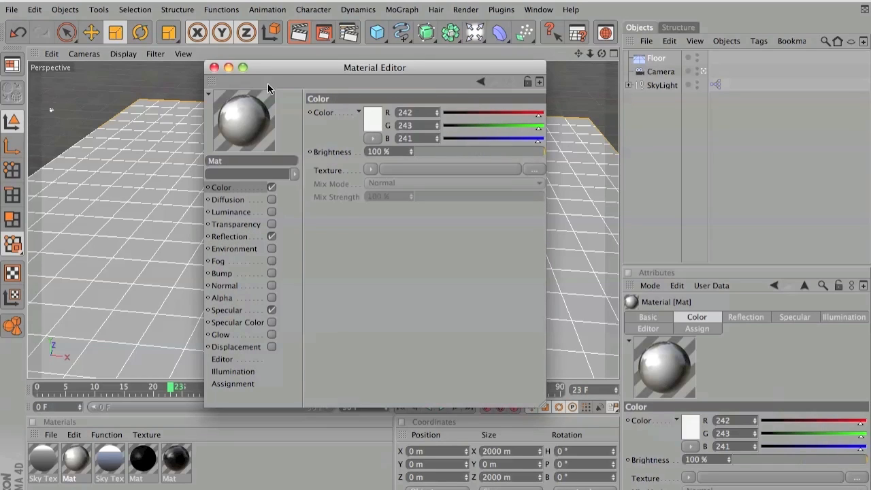
{"action": "left_click", "coordinate": [216, 66]}
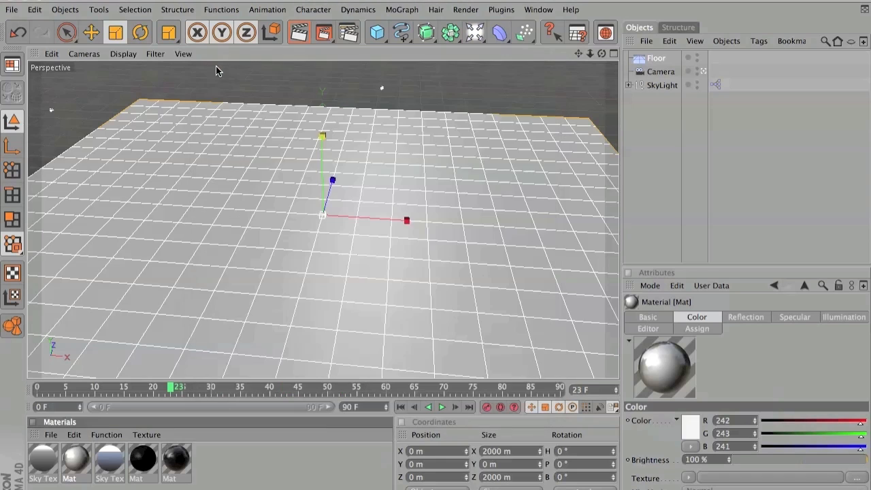
{"action": "double_click", "coordinate": [176, 455]}
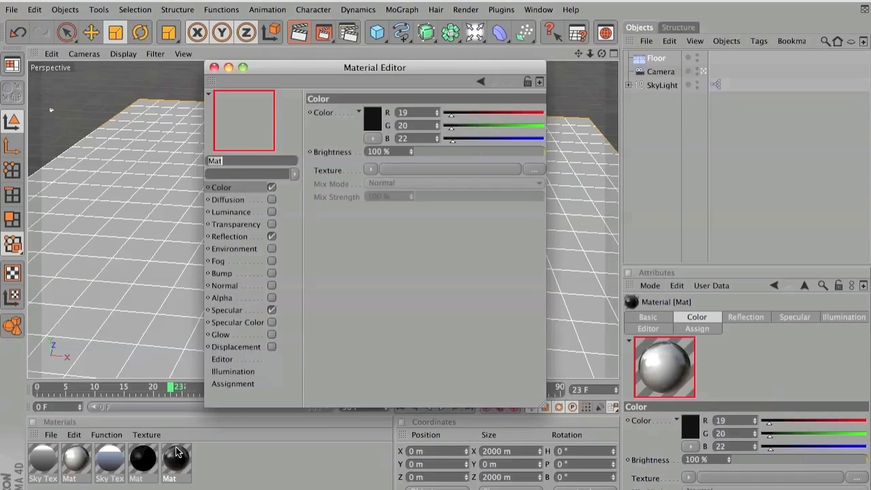
{"action": "left_click", "coordinate": [214, 67]}
Undo the white material on the floor and apply the glossy black material to it instead.
{"action": "left_click_drag", "start_coordinate": [72, 460], "coordinate": [270, 182]}
{"action": "key", "text": "ctrl+z"}
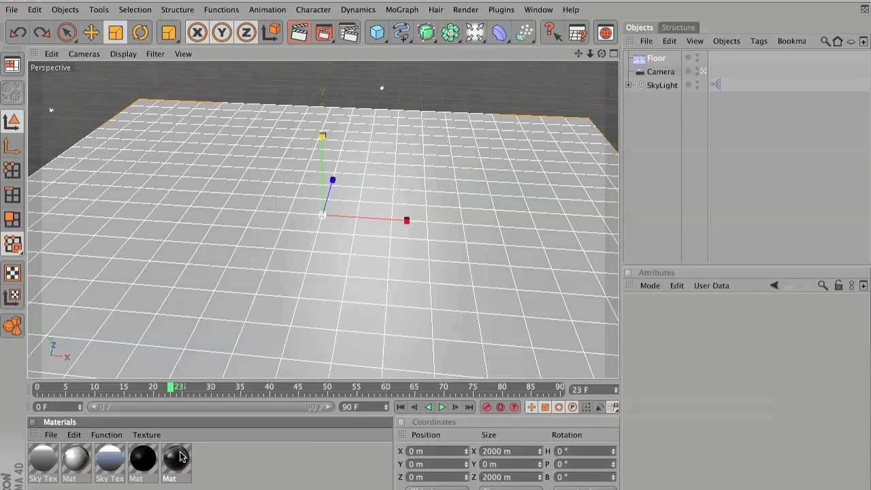
{"action": "left_click_drag", "start_coordinate": [181, 457], "coordinate": [304, 219]}
Delete the unused black bump material and the original blue Sky Texture material.
{"action": "left_click", "coordinate": [150, 470]}
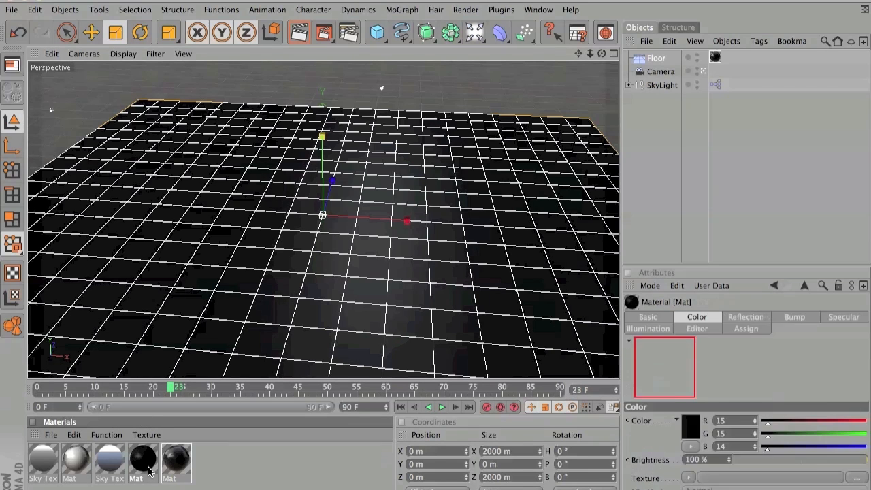
{"action": "key", "text": "Delete"}
{"action": "left_click", "coordinate": [107, 463]}
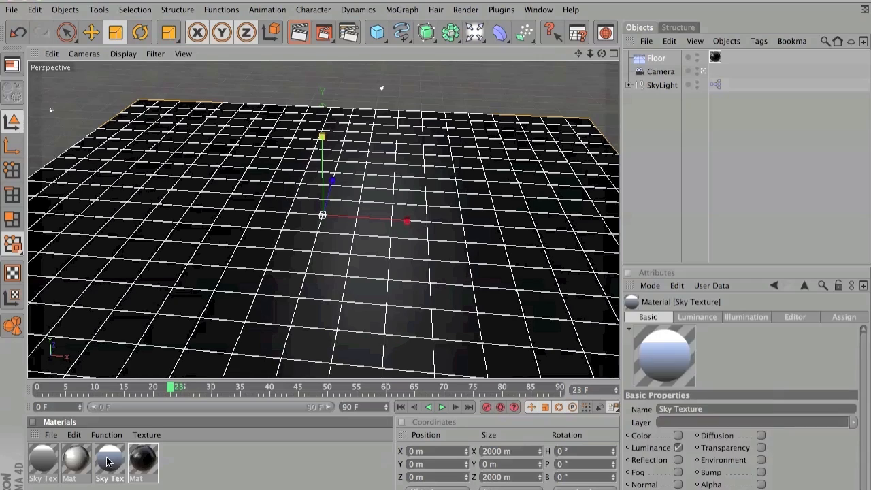
{"action": "key", "text": "Delete"}
{"action": "left_click_drag", "start_coordinate": [148, 478], "coordinate": [149, 477]}
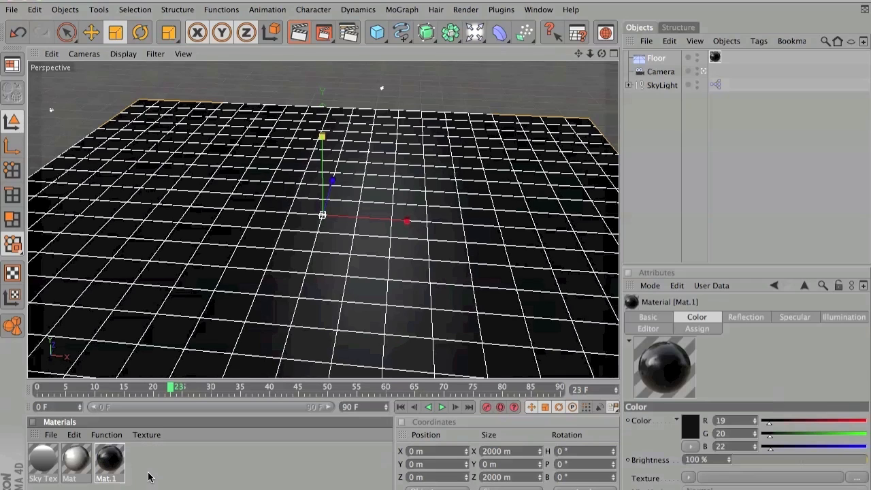
Render a preview of the empty black floor in the viewport.
{"action": "left_click", "coordinate": [291, 37]}
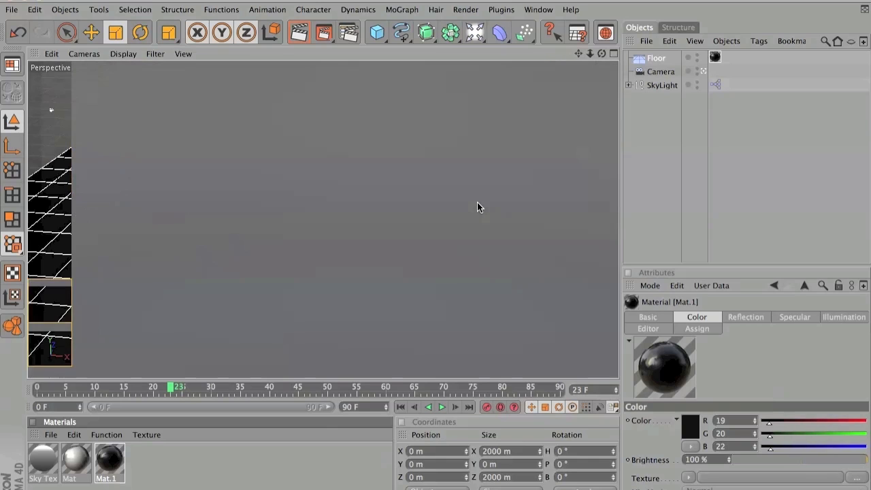
{"action": "left_click", "coordinate": [477, 202]}
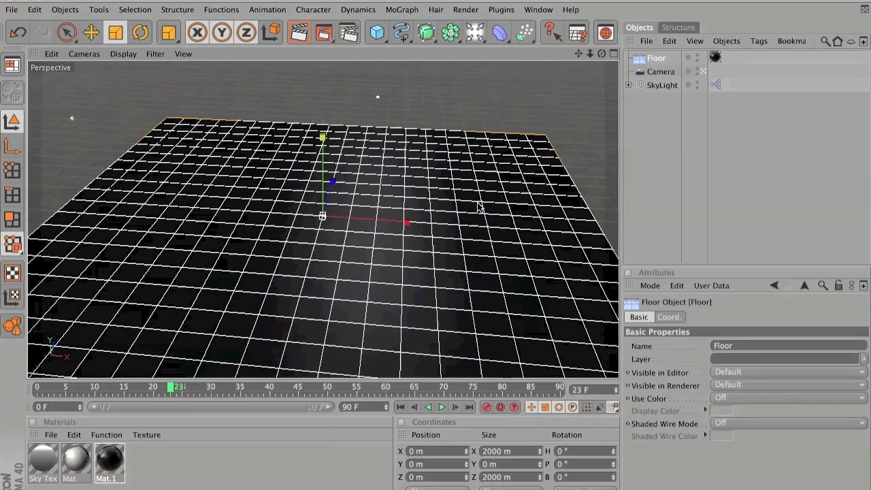
Add a Cube to the scene and set its size to 100 m on all three axes.
{"action": "left_click", "coordinate": [378, 32]}
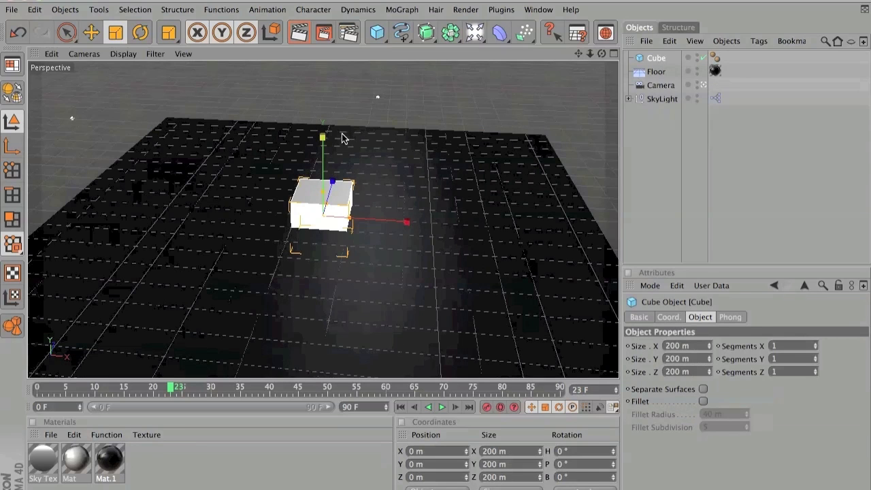
{"action": "left_click_drag", "start_coordinate": [601, 55], "coordinate": [671, 26]}
{"action": "double_click", "coordinate": [488, 454]}
{"action": "type", "text": "100"}
{"action": "key", "text": "Return"}
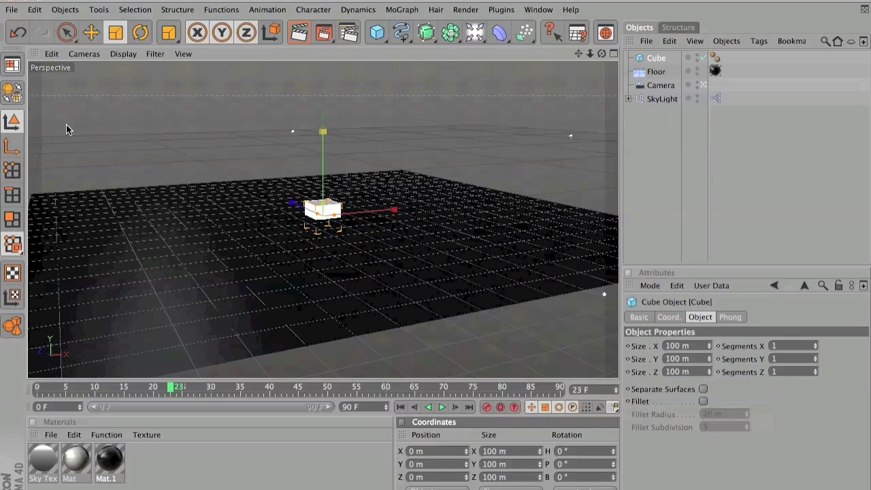
Raise the cube onto the floor by setting its Y position to 50 m, and preview the render.
{"action": "left_click", "coordinate": [92, 32]}
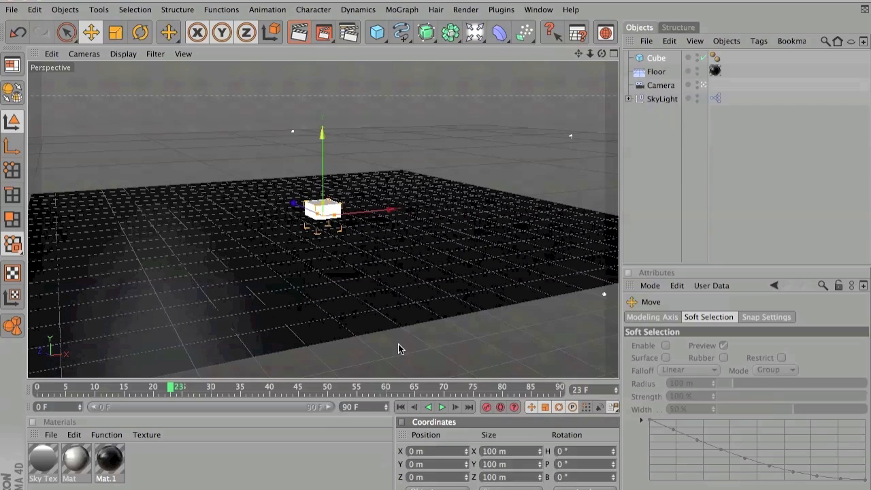
{"action": "left_click", "coordinate": [411, 467]}
{"action": "type", "text": "50"}
{"action": "key", "text": "Return"}
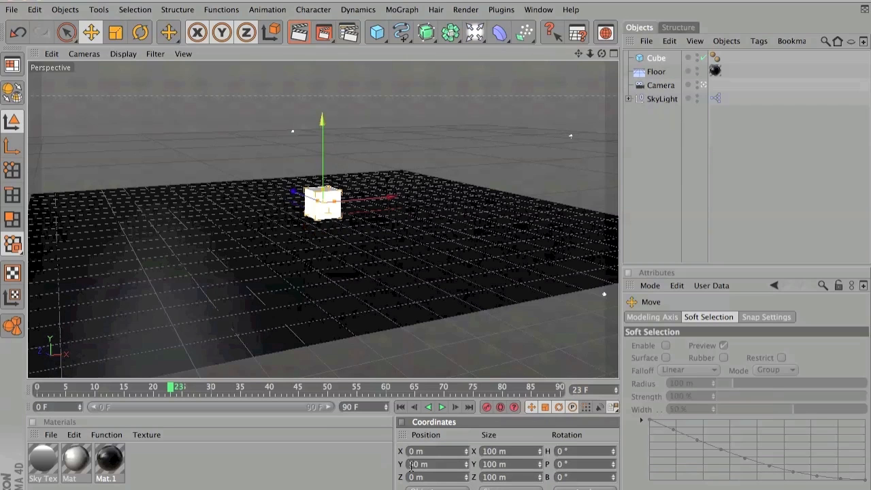
{"action": "left_click_drag", "start_coordinate": [602, 54], "coordinate": [601, 71]}
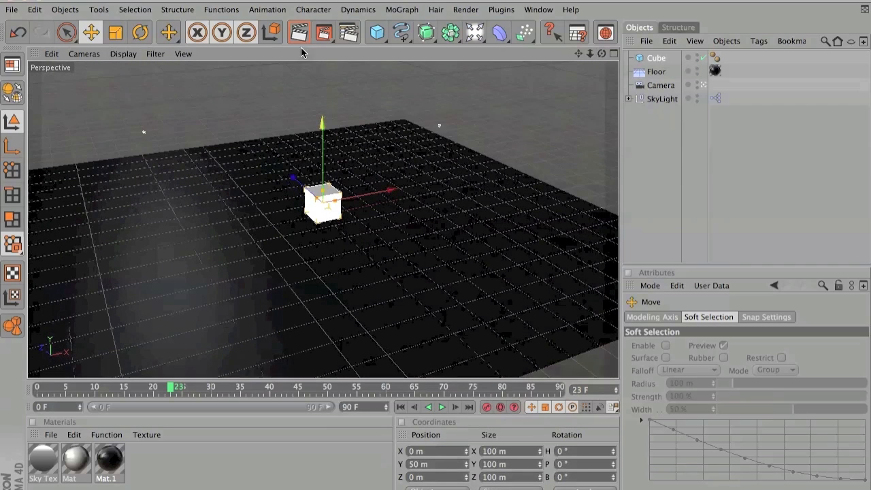
{"action": "left_click", "coordinate": [297, 34]}
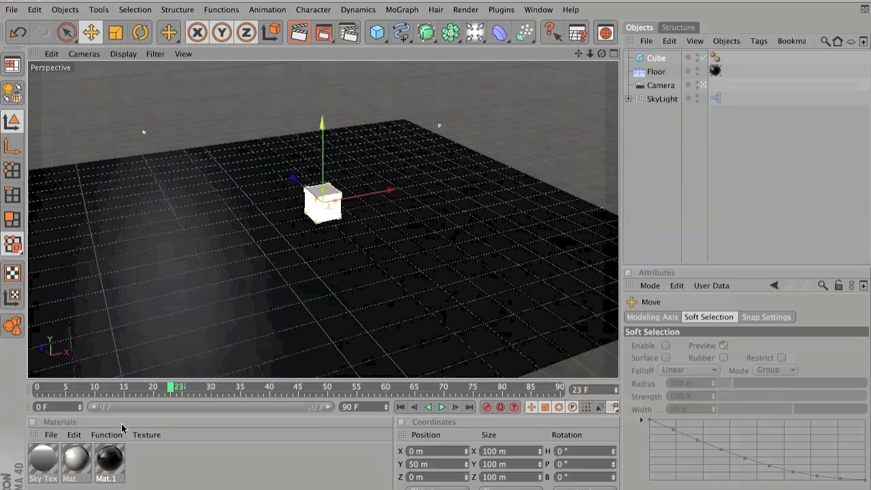
Clear the Fresnel texture from the glossy black material's reflection, set the reflection brightness to 20%, and preview the render.
{"action": "double_click", "coordinate": [107, 454]}
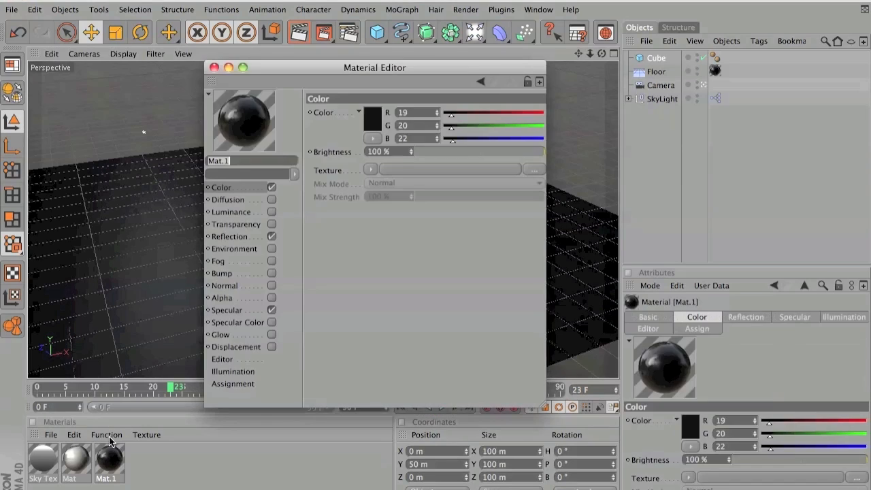
{"action": "left_click", "coordinate": [239, 236]}
{"action": "left_click", "coordinate": [371, 183]}
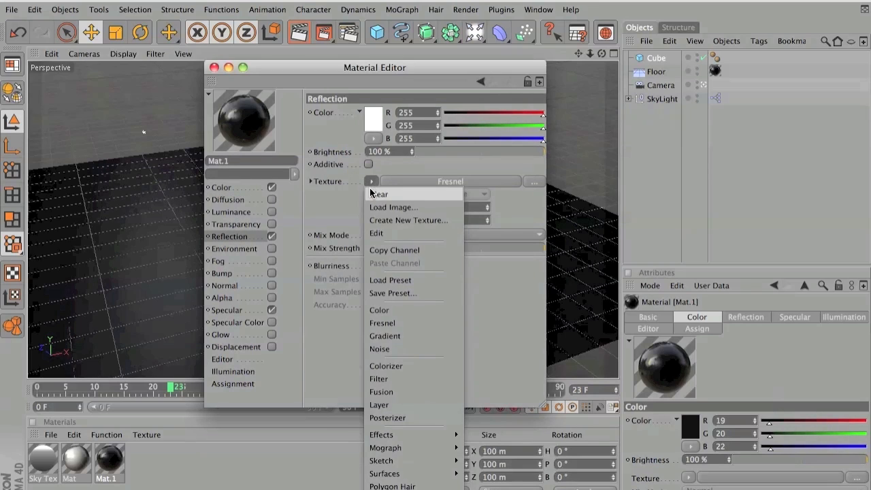
{"action": "left_click", "coordinate": [376, 193]}
{"action": "double_click", "coordinate": [378, 152]}
{"action": "type", "text": "20"}
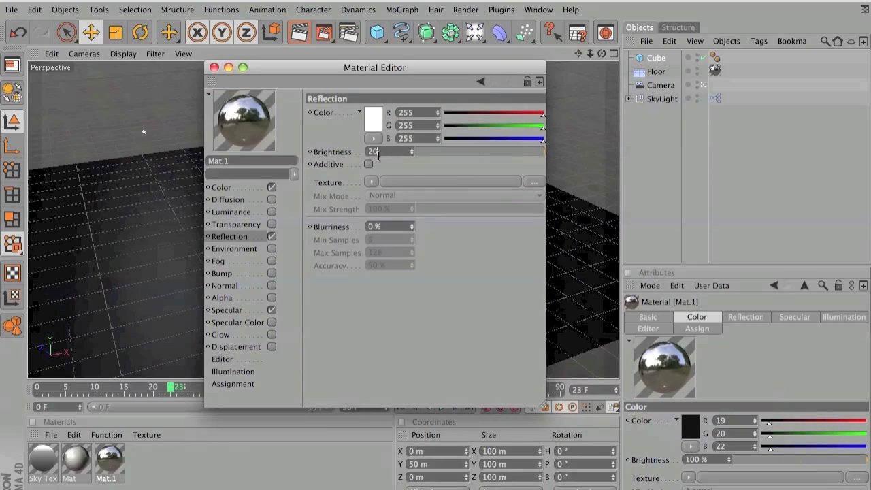
{"action": "key", "text": "Return"}
{"action": "left_click", "coordinate": [214, 67]}
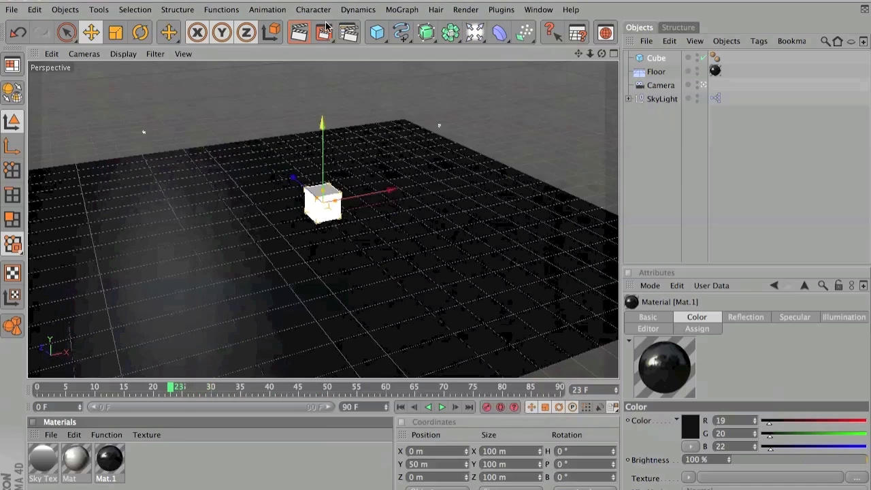
{"action": "left_click", "coordinate": [299, 32]}
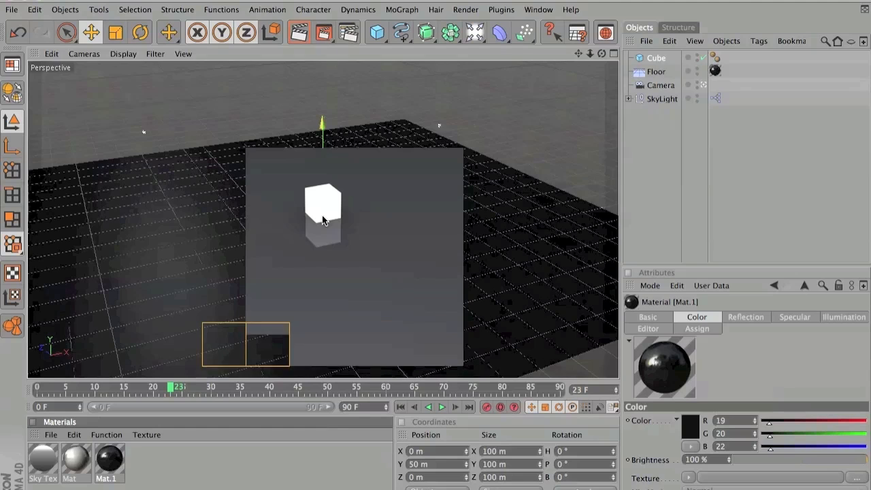
{"action": "left_click", "coordinate": [322, 220]}
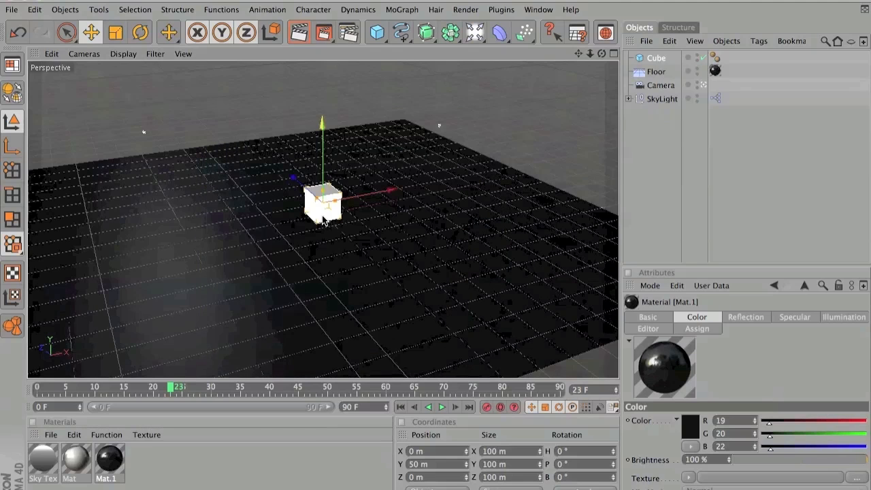
Switch to the MINECRAFT folder in Finder and open the terrain image from the Minecraft folder inside Minecraft Texture Pack.
{"action": "double_click", "coordinate": [238, 459]}
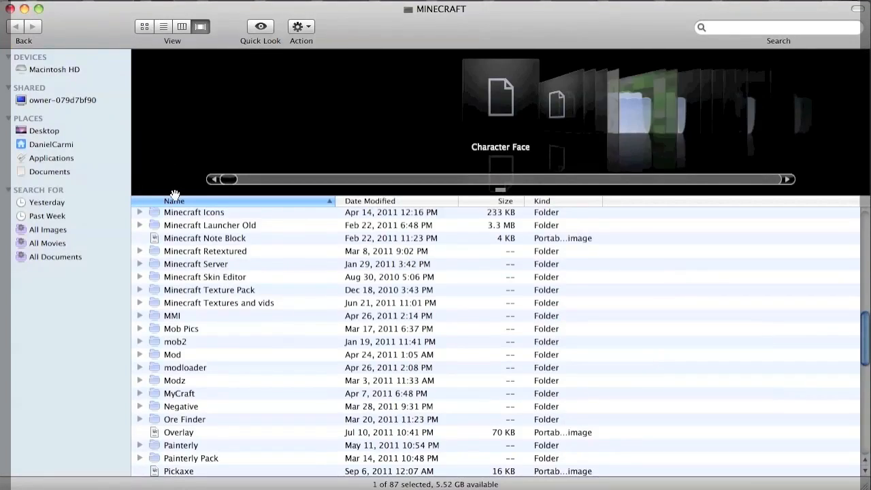
{"action": "scroll", "coordinate": [182, 288], "scroll_direction": "up", "scroll_amount": 10}
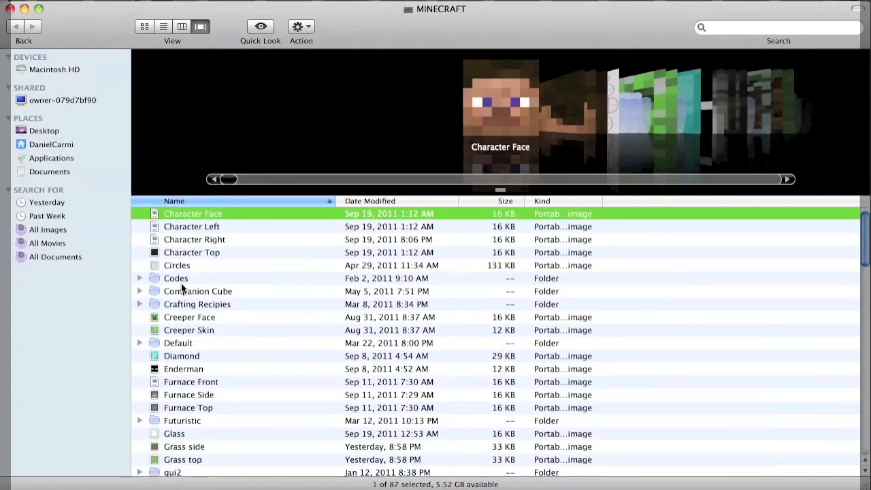
{"action": "scroll", "coordinate": [180, 288], "scroll_direction": "down", "scroll_amount": 8}
{"action": "scroll", "coordinate": [180, 287], "scroll_direction": "down", "scroll_amount": 1}
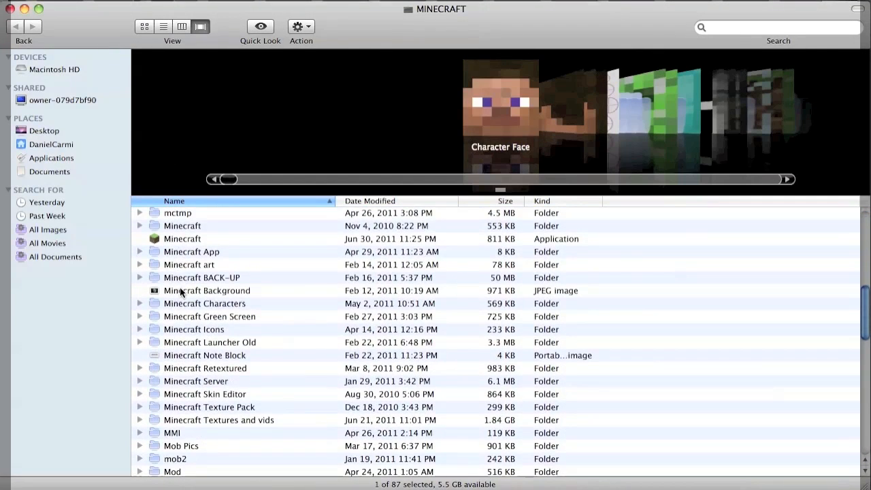
{"action": "double_click", "coordinate": [209, 406]}
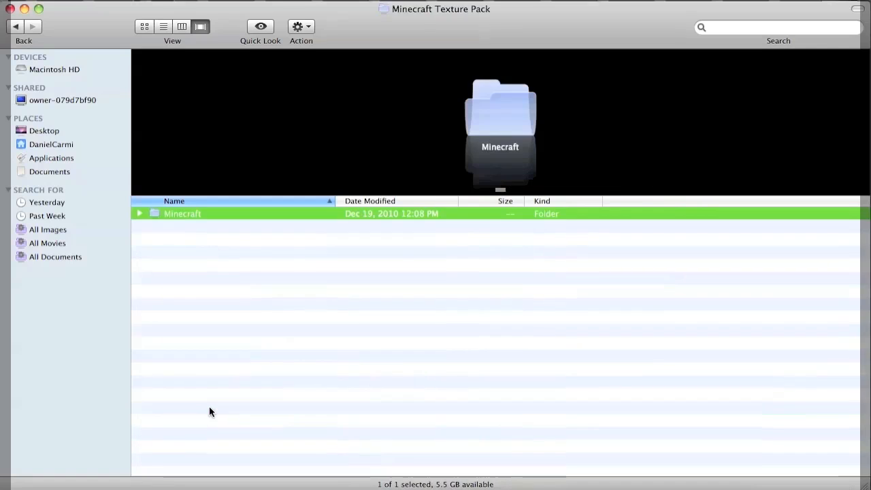
{"action": "double_click", "coordinate": [187, 214]}
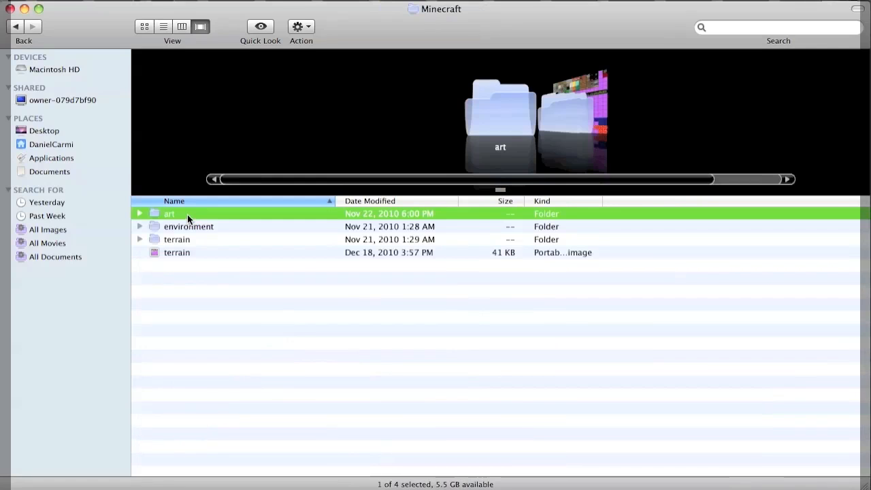
{"action": "double_click", "coordinate": [177, 252]}
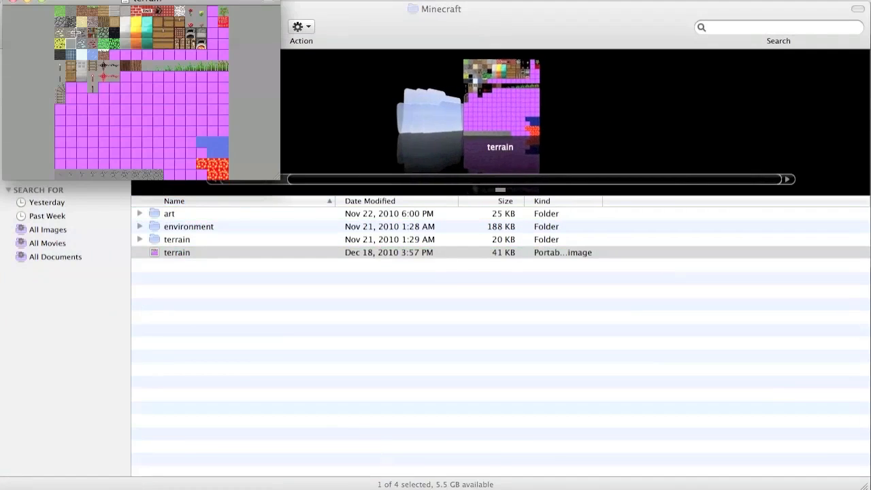
Capture a screenshot of only the dirt block tile, enlarged from the terrain image.
{"action": "left_click", "coordinate": [43, 3]}
{"action": "key", "text": "super+plus"}
{"action": "key", "text": "super+plus"}
{"action": "key", "text": "super+plus"}
{"action": "scroll", "coordinate": [474, 213], "scroll_direction": "up", "scroll_amount": 5}
{"action": "scroll", "coordinate": [474, 212], "scroll_direction": "left", "scroll_amount": 2}
{"action": "scroll", "coordinate": [19, 29], "scroll_direction": "left", "scroll_amount": 1}
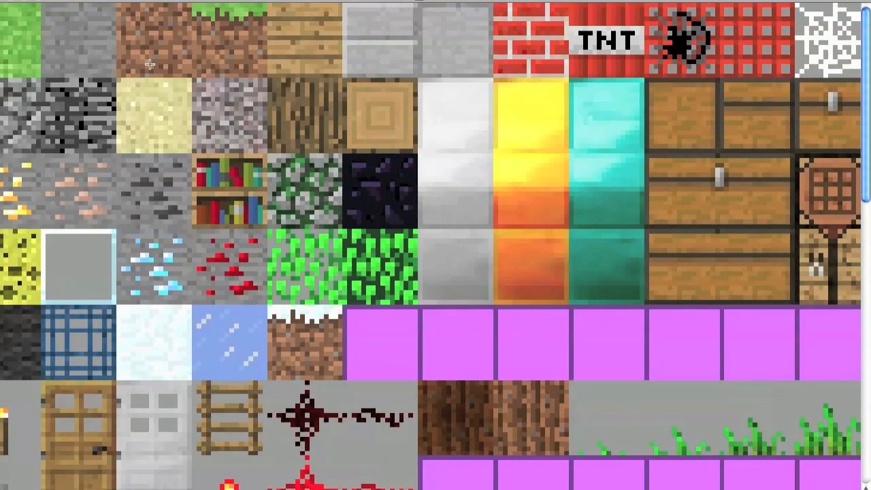
{"action": "key", "text": "super+plus"}
{"action": "scroll", "coordinate": [231, 66], "scroll_direction": "up", "scroll_amount": 2}
{"action": "scroll", "coordinate": [230, 66], "scroll_direction": "left", "scroll_amount": 4}
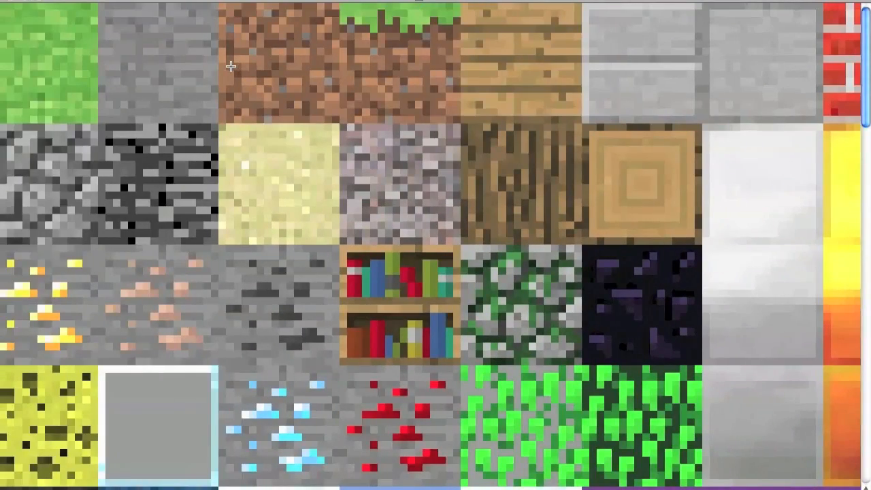
{"action": "key", "text": "super+plus"}
{"action": "key", "text": "super+plus"}
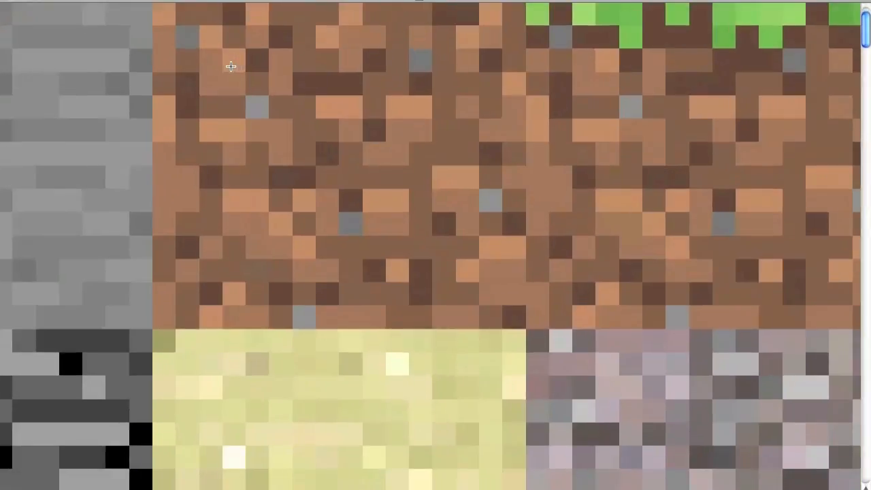
{"action": "key", "text": "super+plus"}
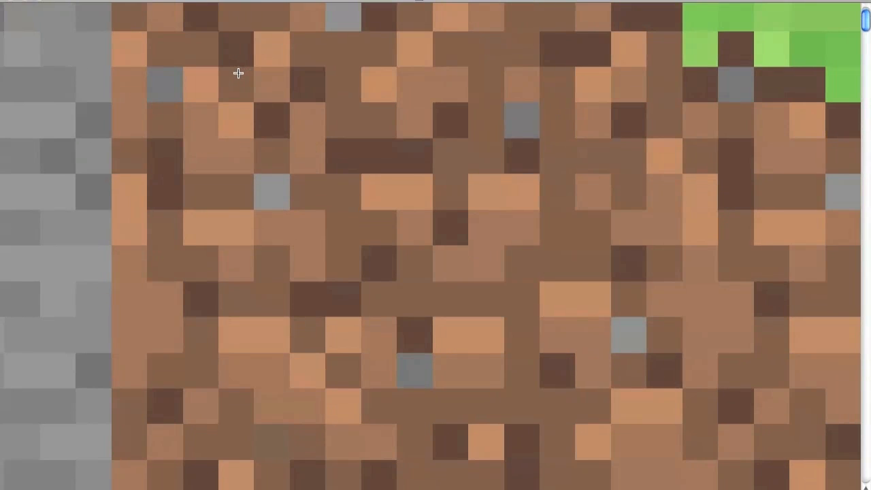
{"action": "scroll", "coordinate": [258, 88], "scroll_direction": "down", "scroll_amount": 2}
{"action": "scroll", "coordinate": [259, 89], "scroll_direction": "up", "scroll_amount": 1}
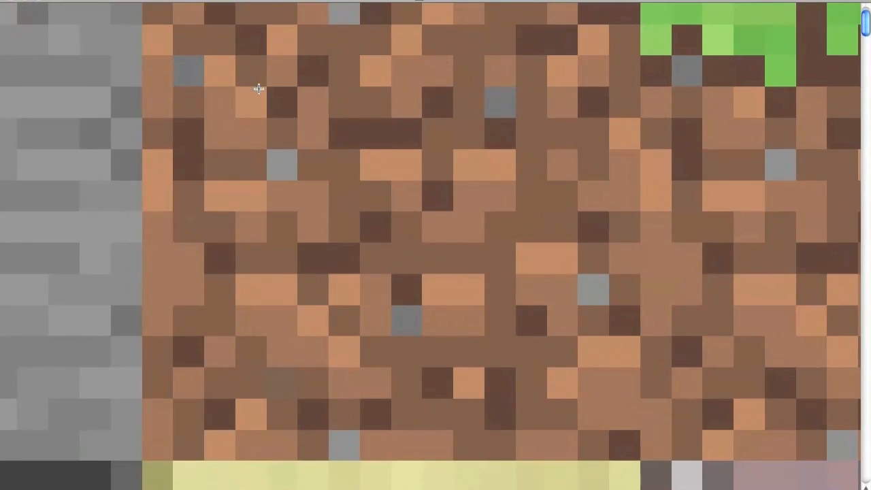
{"action": "scroll", "coordinate": [259, 88], "scroll_direction": "up", "scroll_amount": 1}
{"action": "scroll", "coordinate": [259, 88], "scroll_direction": "right", "scroll_amount": 1}
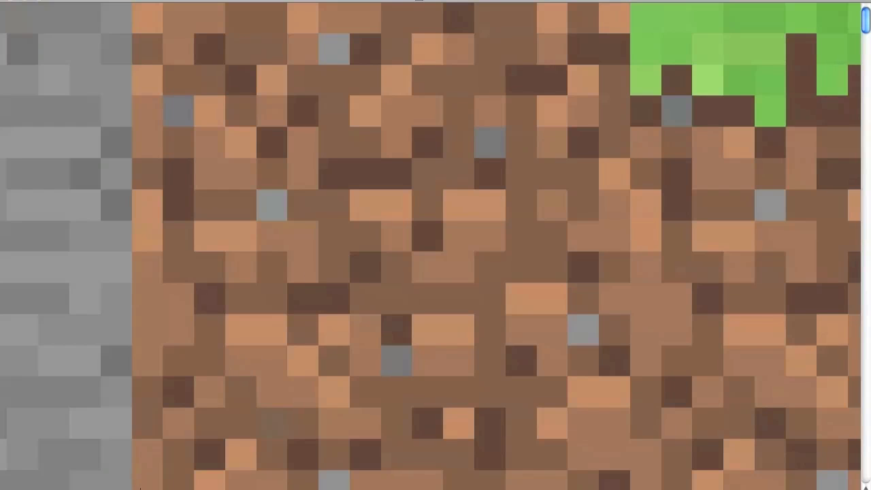
{"action": "left_click_drag", "start_coordinate": [136, 488], "coordinate": [629, 3]}
Capture a screenshot of only the log's bark tile in the terrain image.
{"action": "scroll", "coordinate": [242, 140], "scroll_direction": "right", "scroll_amount": 15}
{"action": "scroll", "coordinate": [243, 140], "scroll_direction": "down", "scroll_amount": 10}
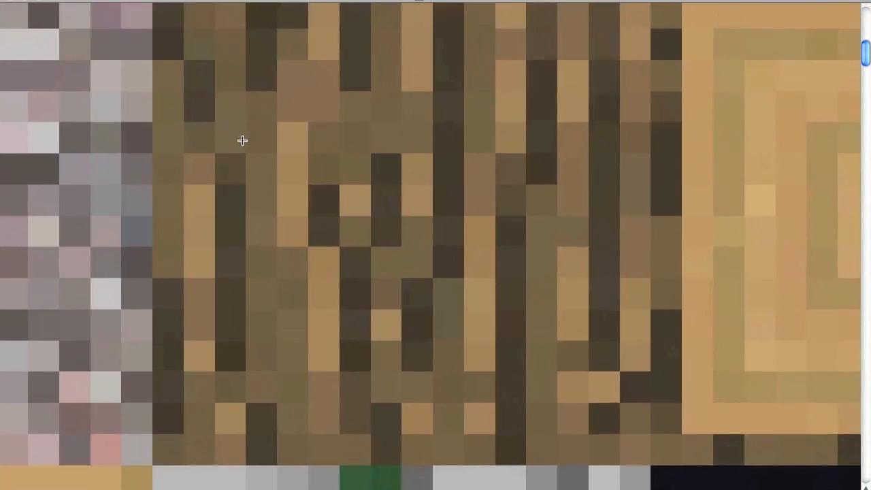
{"action": "scroll", "coordinate": [242, 140], "scroll_direction": "up", "scroll_amount": 1}
{"action": "scroll", "coordinate": [242, 141], "scroll_direction": "right", "scroll_amount": 1}
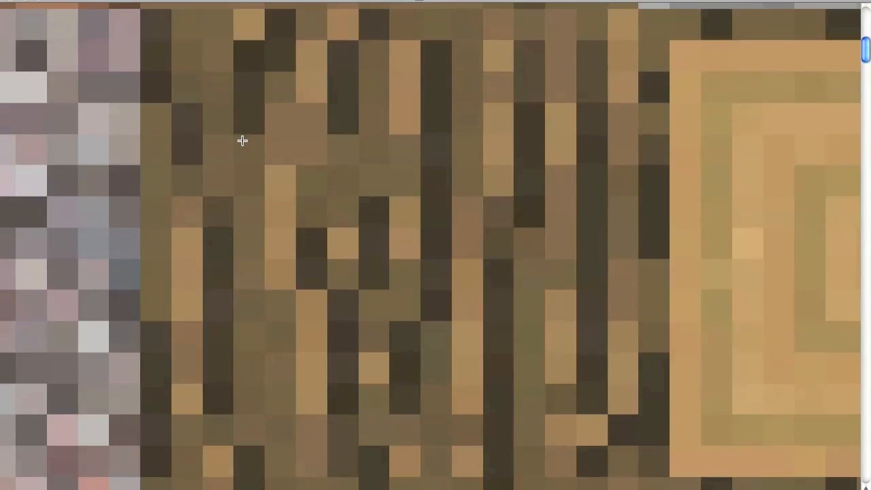
{"action": "scroll", "coordinate": [242, 140], "scroll_direction": "down", "scroll_amount": 1}
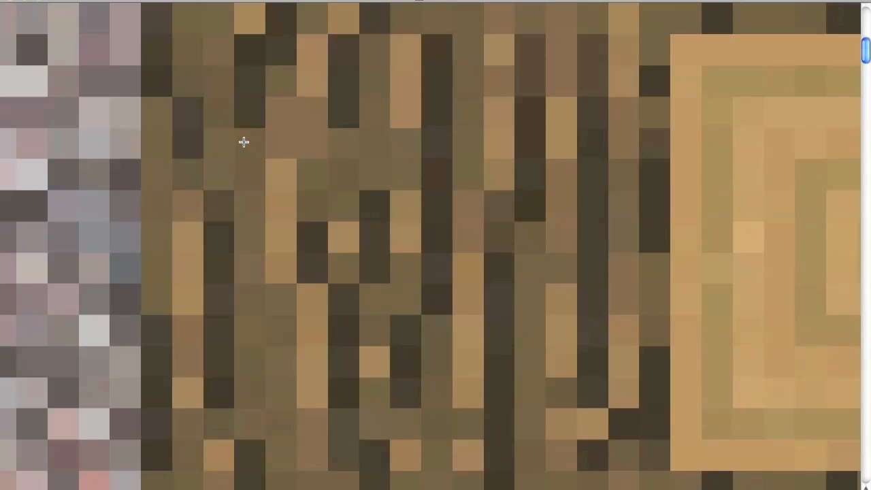
{"action": "scroll", "coordinate": [232, 145], "scroll_direction": "down", "scroll_amount": 2}
{"action": "scroll", "coordinate": [232, 145], "scroll_direction": "up", "scroll_amount": 1}
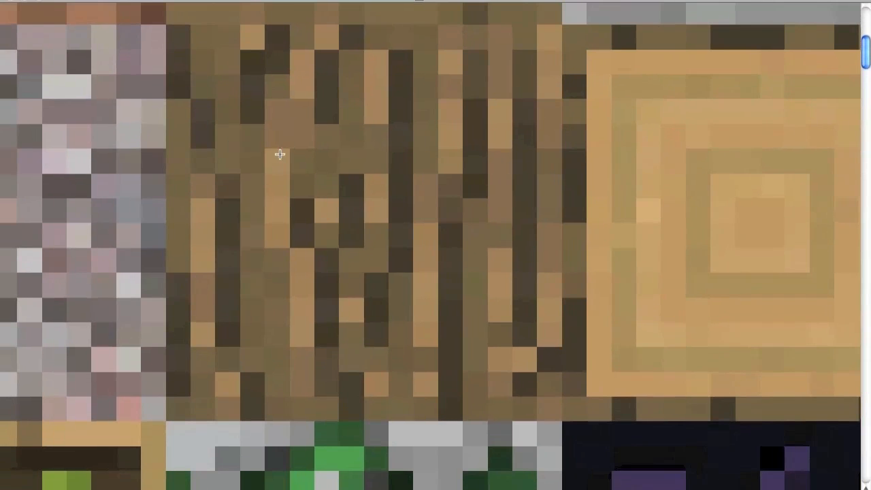
{"action": "key", "text": "super+shift+4"}
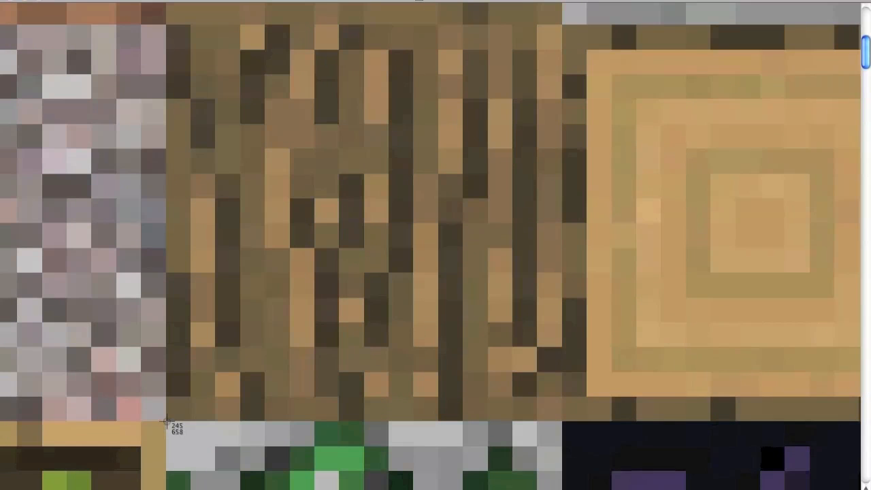
{"action": "left_click_drag", "start_coordinate": [167, 421], "coordinate": [560, 25]}
Capture a screenshot of the log's ringed top tile, and close the terrain image to return to the desktop.
{"action": "scroll", "coordinate": [560, 25], "scroll_direction": "right", "scroll_amount": 5}
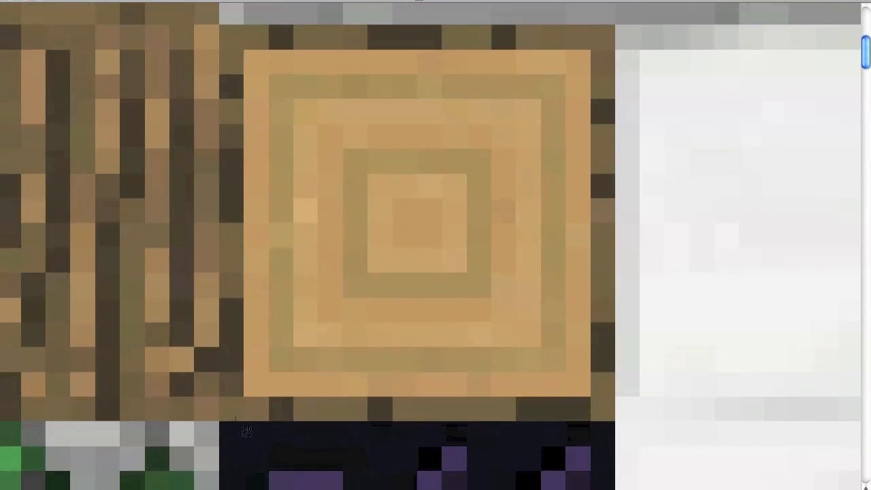
{"action": "left_click_drag", "start_coordinate": [220, 419], "coordinate": [614, 26]}
{"action": "key", "text": "super+w"}
{"action": "left_click", "coordinate": [550, 339]}
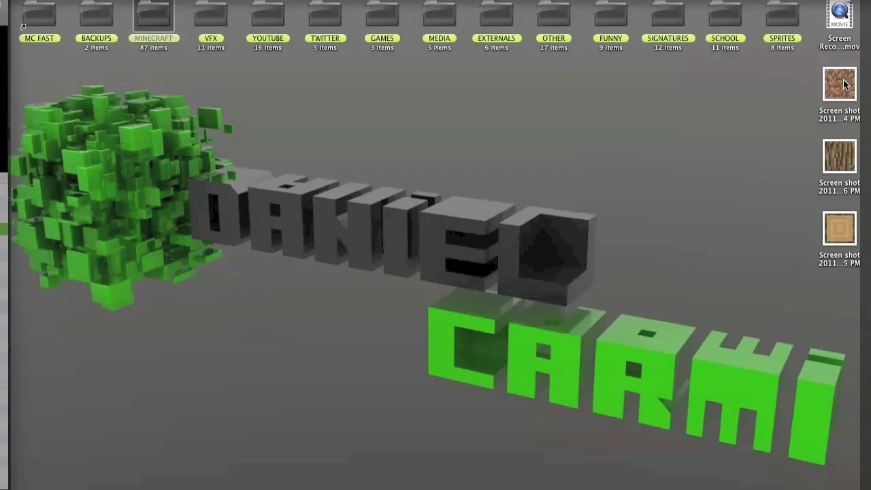
Rename the dirt tile screenshot on the desktop as Dirt.
{"action": "left_click", "coordinate": [844, 84]}
{"action": "key", "text": "Return"}
{"action": "type", "text": "Dirt"}
{"action": "key", "text": "Return"}
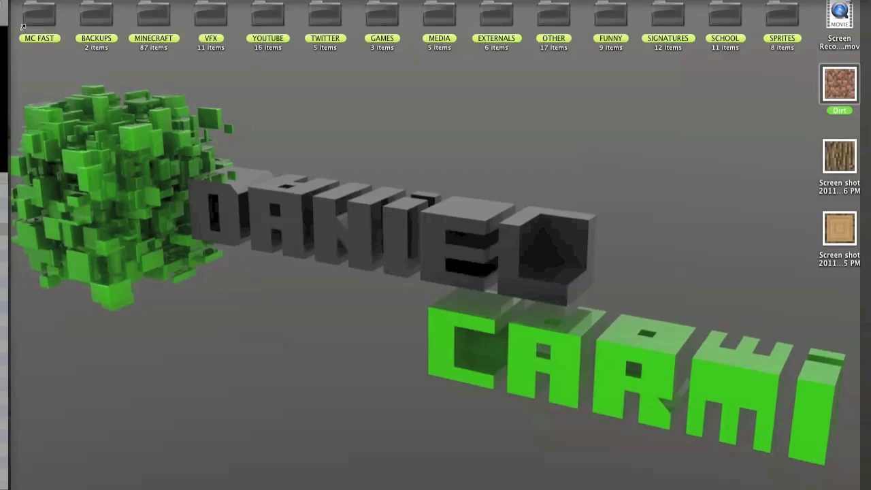
Rename the screenshot of the log's bark tile on the desktop as Bark.
{"action": "left_click", "coordinate": [842, 159]}
{"action": "key", "text": "Return"}
{"action": "type", "text": "W"}
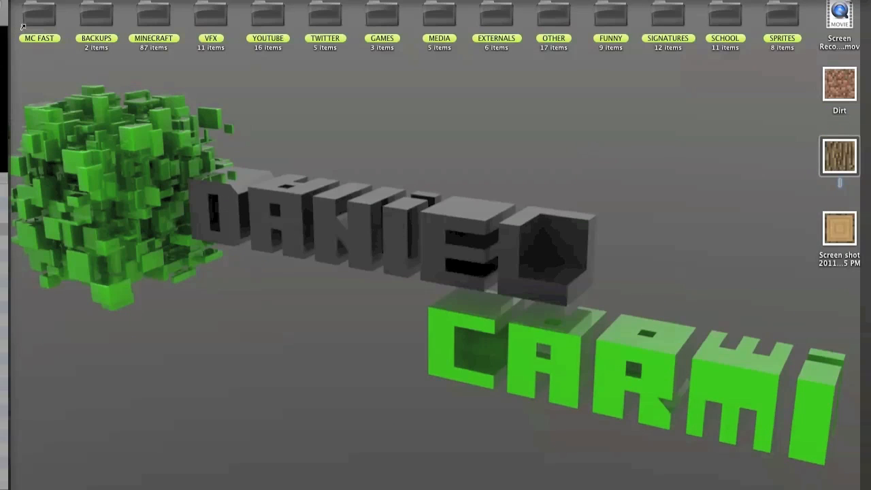
{"action": "type", "text": "ark"}
{"action": "key", "text": "Return"}
Rename the screenshot of the log's ringed top tile on the desktop, and switch back to Cinema 4D.
{"action": "left_click", "coordinate": [842, 220]}
{"action": "key", "text": "Return"}
{"action": "key", "text": "BackSpace"}
{"action": "key", "text": "Return"}
{"action": "left_click", "coordinate": [773, 224]}
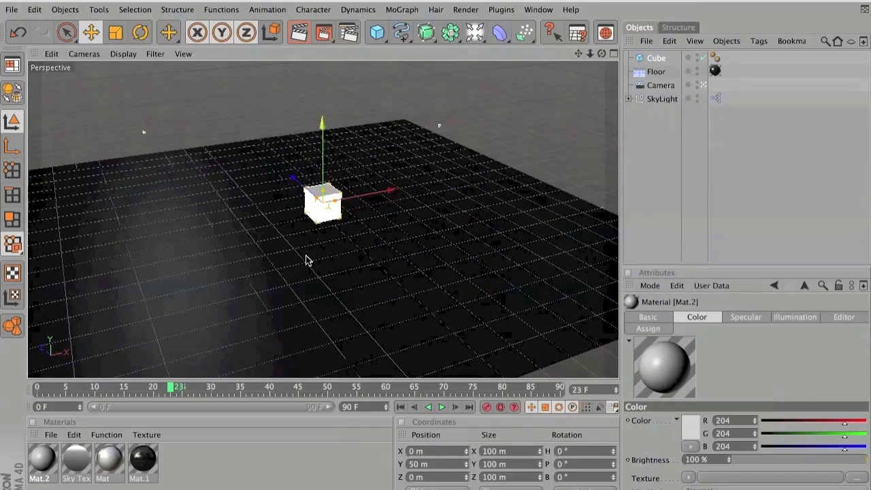
{"action": "left_click", "coordinate": [306, 261]}
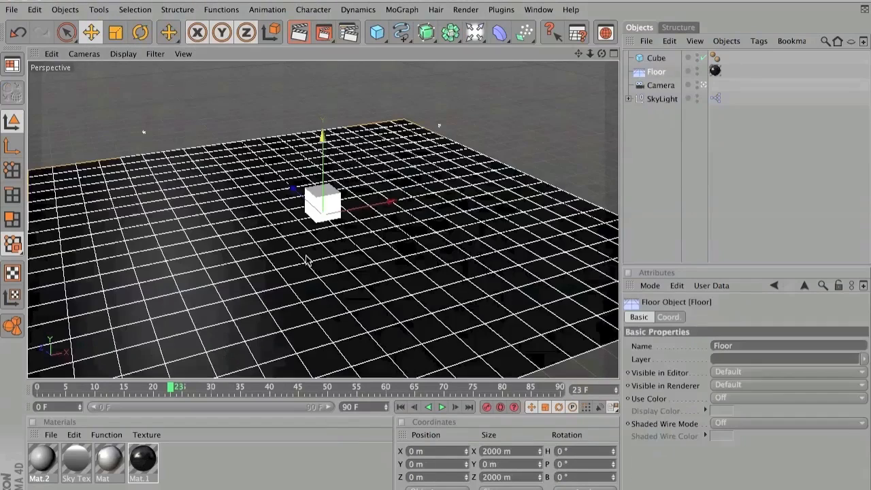
Disable Specular on material Mat.2 and load the desktop image Dirt as its colour texture, without copying it to the document location.
{"action": "double_click", "coordinate": [44, 457]}
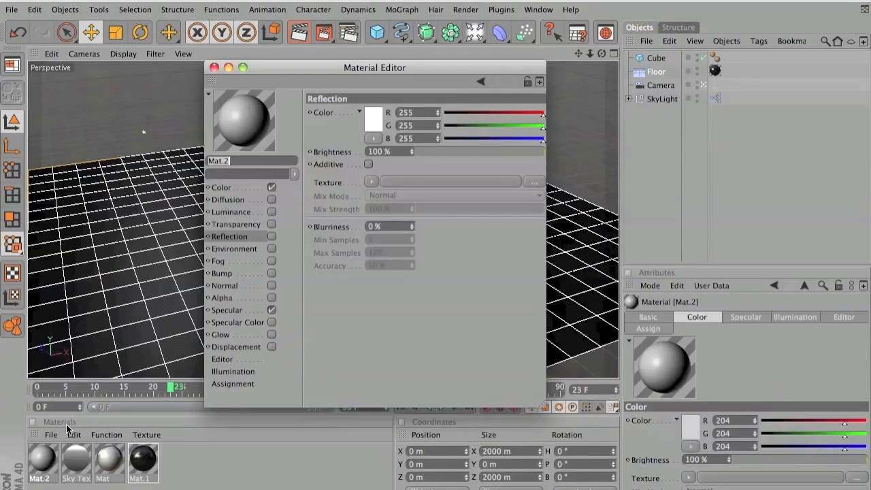
{"action": "left_click", "coordinate": [272, 310]}
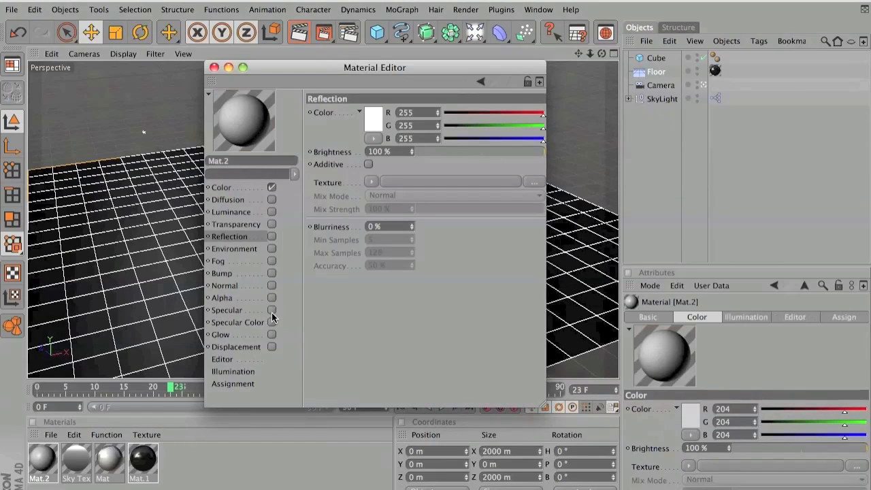
{"action": "left_click", "coordinate": [249, 188]}
{"action": "left_click", "coordinate": [369, 171]}
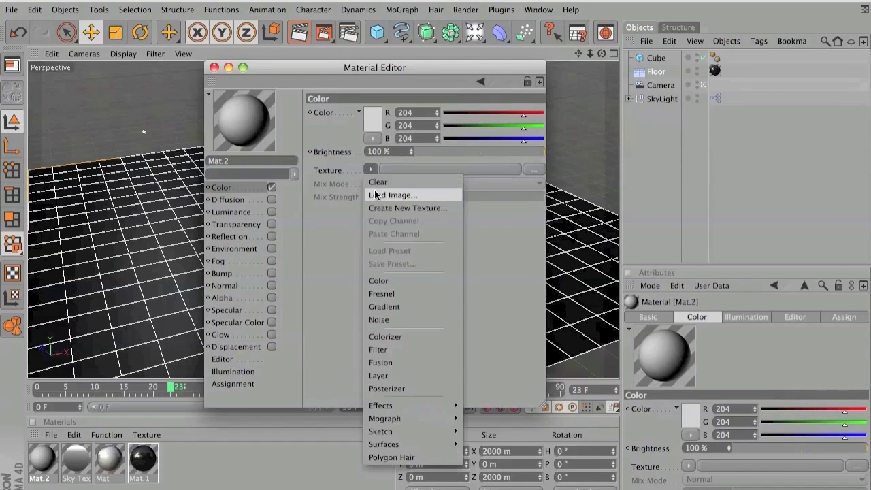
{"action": "left_click", "coordinate": [374, 194]}
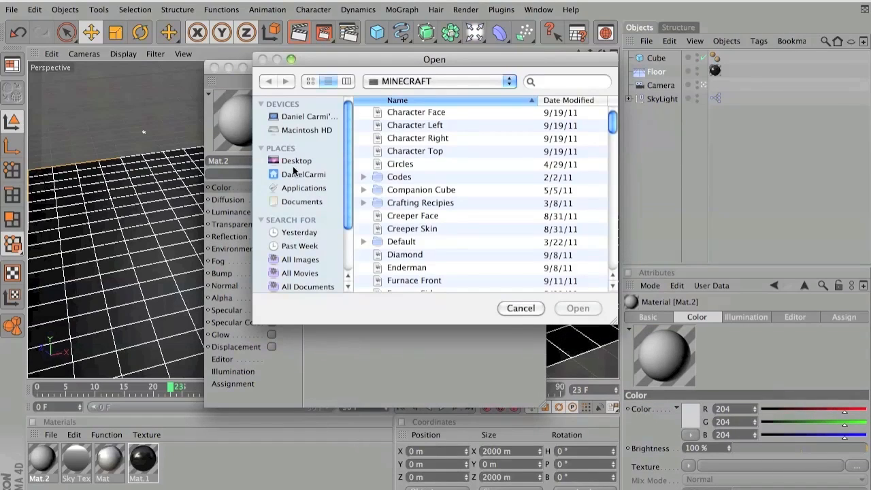
{"action": "left_click", "coordinate": [295, 193]}
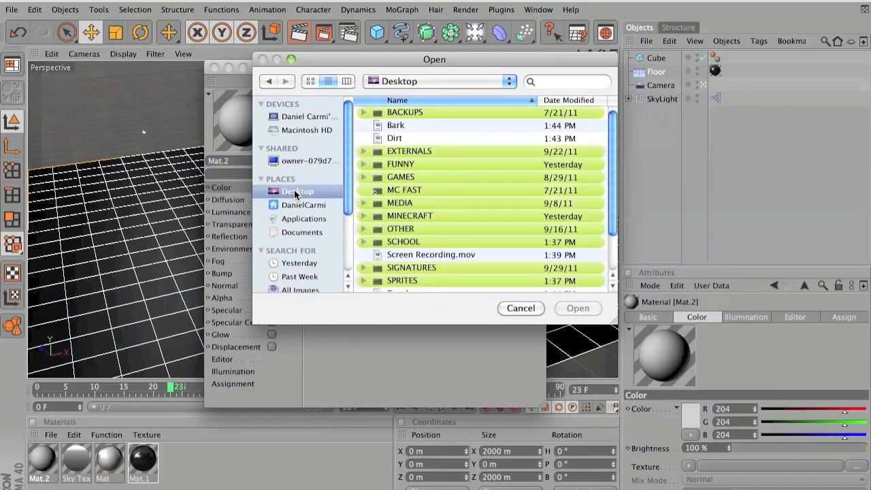
{"action": "double_click", "coordinate": [396, 139]}
{"action": "left_click", "coordinate": [471, 178]}
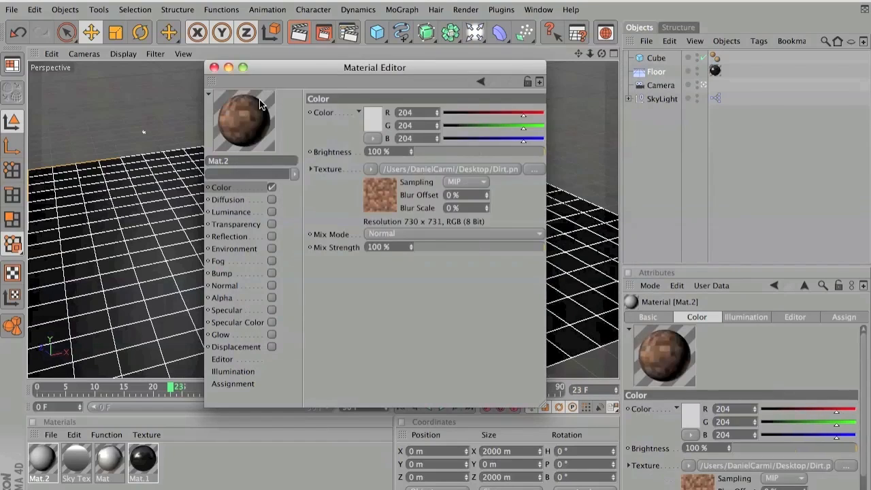
{"action": "left_click", "coordinate": [214, 68]}
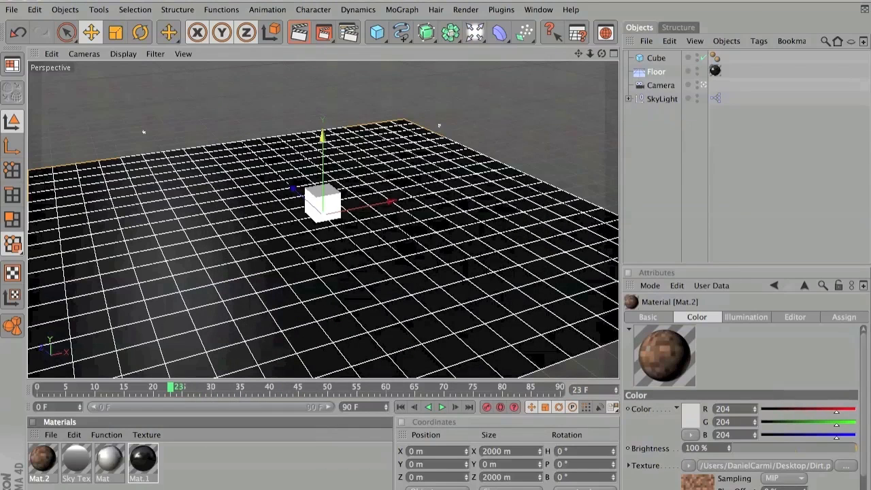
Apply the dirt material Mat.2 to the cube and render the perspective view to preview it.
{"action": "left_click_drag", "start_coordinate": [42, 461], "coordinate": [312, 200]}
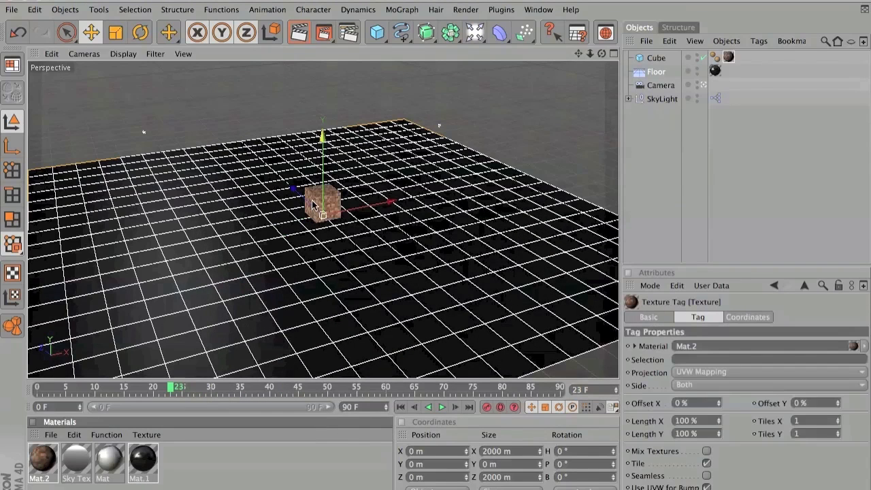
{"action": "scroll", "coordinate": [321, 204], "scroll_direction": "up", "scroll_amount": 3}
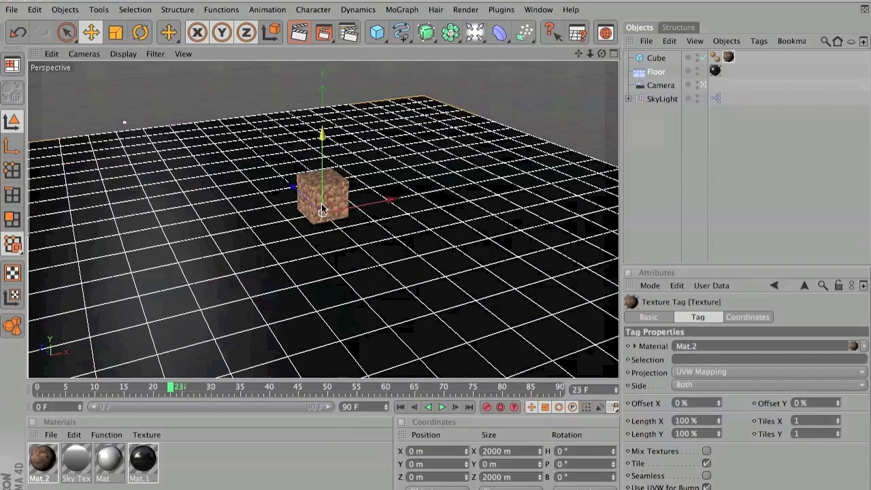
{"action": "left_click", "coordinate": [300, 30]}
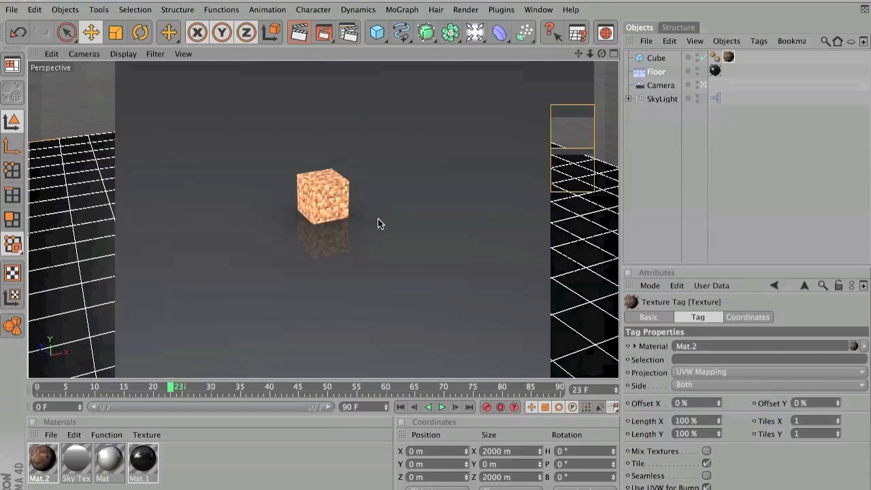
{"action": "left_click", "coordinate": [313, 204]}
{"action": "left_click", "coordinate": [426, 109]}
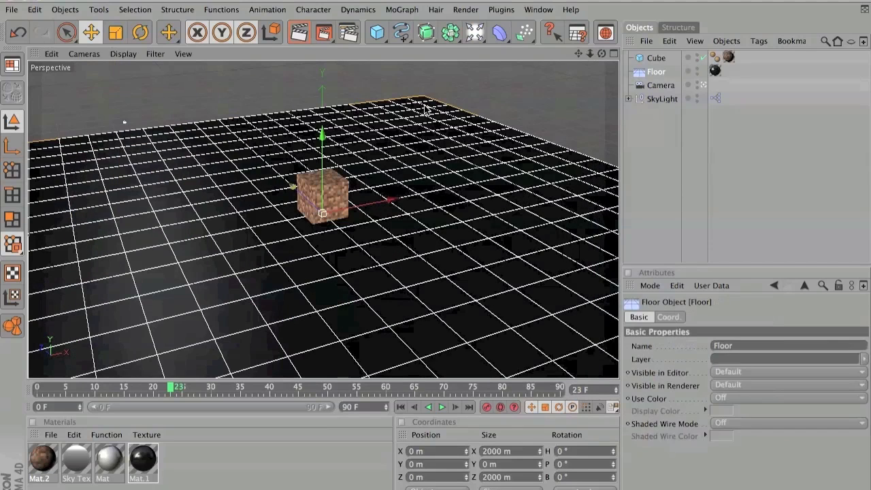
Add a second cube measuring 100 m on every axis and set its Y position to 50 m.
{"action": "left_click", "coordinate": [379, 34]}
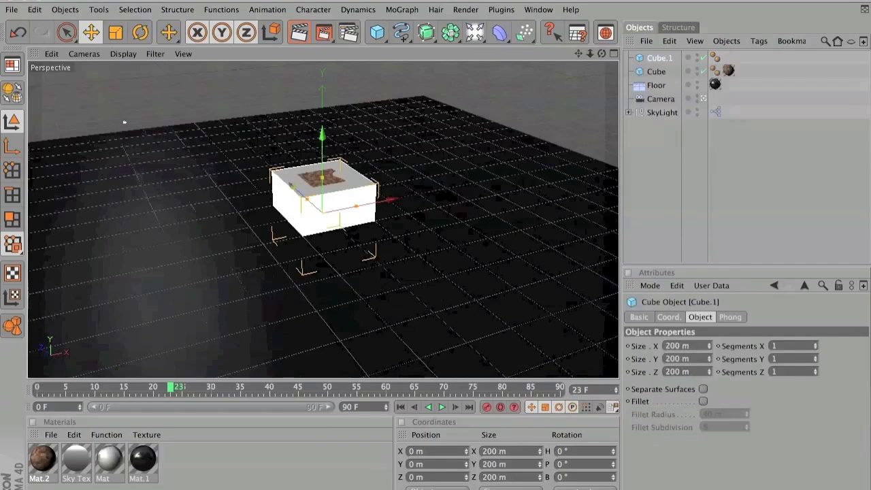
{"action": "double_click", "coordinate": [500, 451]}
{"action": "type", "text": "100"}
{"action": "key", "text": "Return"}
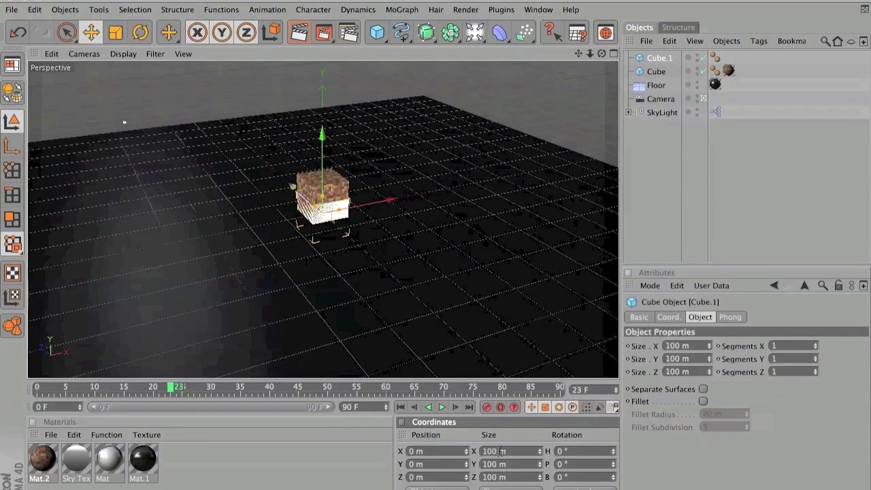
{"action": "type", "text": "50"}
{"action": "key", "text": "Return"}
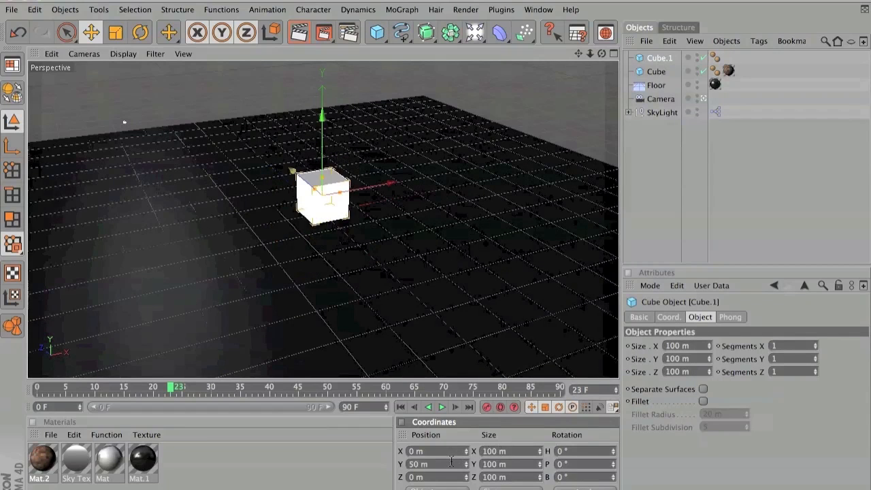
Set the new white cube's X position to 150 m, leaving a gap beside the dirt cube.
{"action": "type", "text": "100"}
{"action": "key", "text": "Return"}
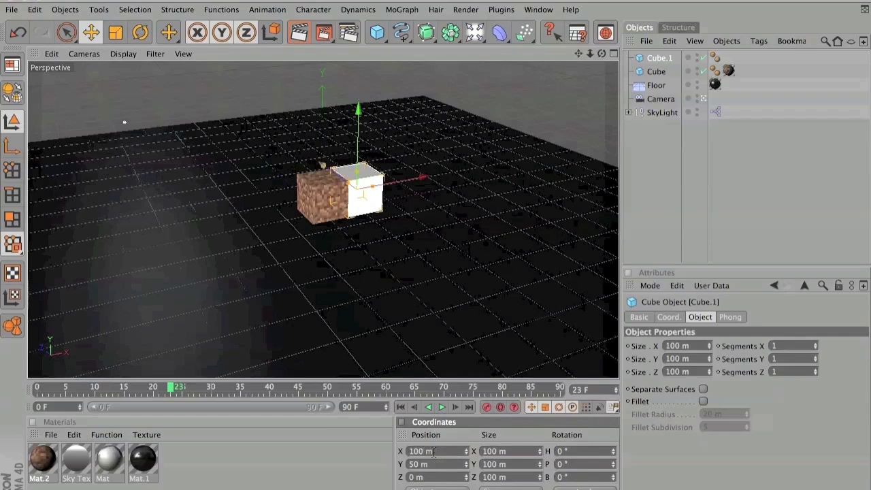
{"action": "left_click", "coordinate": [434, 452]}
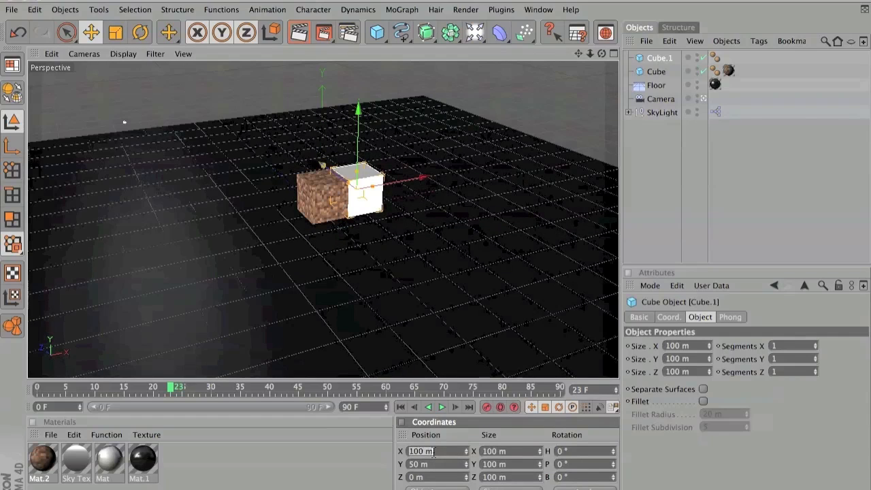
{"action": "type", "text": "150"}
{"action": "key", "text": "Return"}
{"action": "left_click", "coordinate": [379, 247]}
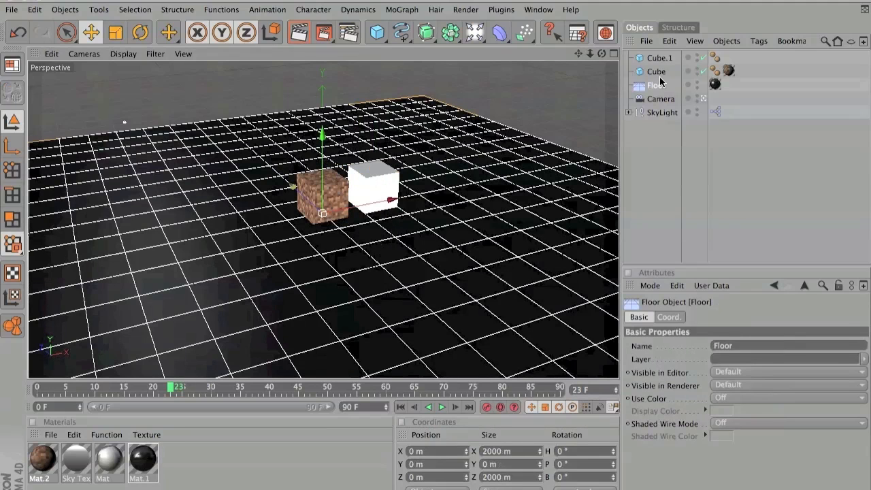
Rename the textured cube as Dirt and the new white cube as Tree trunk.
{"action": "double_click", "coordinate": [654, 72]}
{"action": "double_click", "coordinate": [651, 58]}
{"action": "type", "text": "Tree trunk"}
{"action": "key", "text": "Return"}
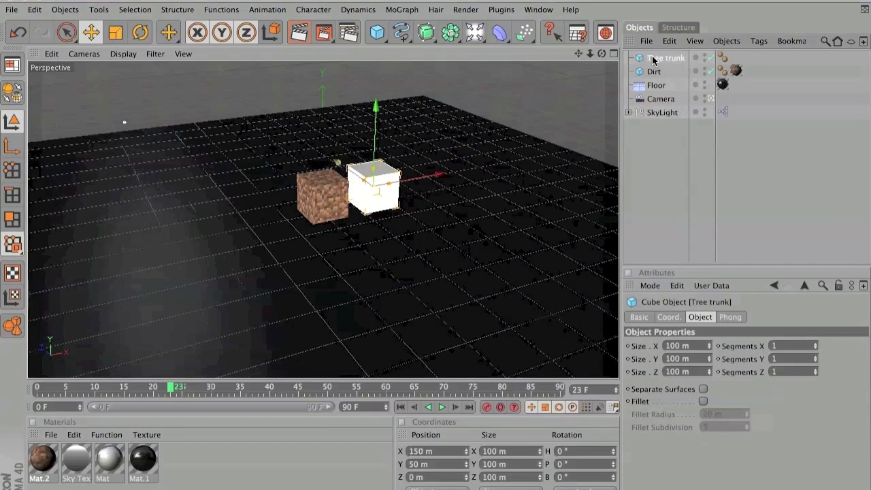
Create two new default materials for the log's bark and ringed top.
{"action": "left_click", "coordinate": [215, 455]}
{"action": "double_click", "coordinate": [215, 455]}
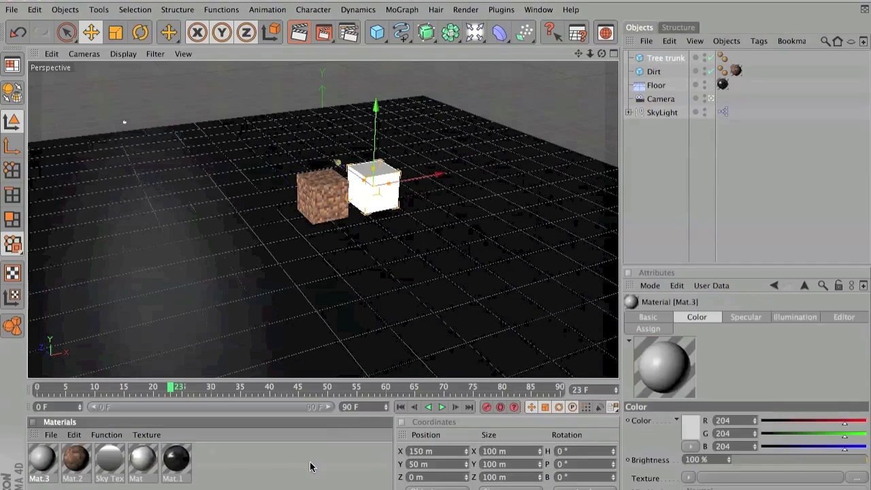
{"action": "double_click", "coordinate": [293, 467]}
Disable Specular on material Mat.3 and load the desktop image Bark as its colour texture, without copying it to the document location.
{"action": "double_click", "coordinate": [83, 460]}
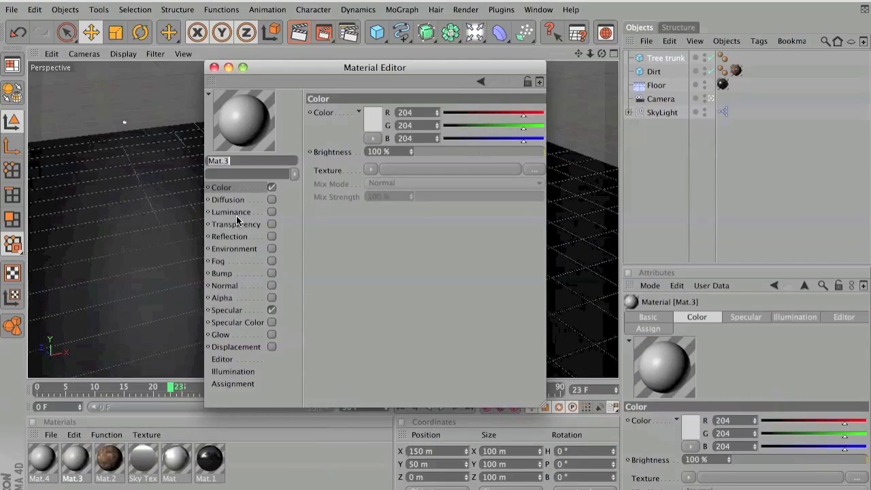
{"action": "left_click", "coordinate": [271, 310]}
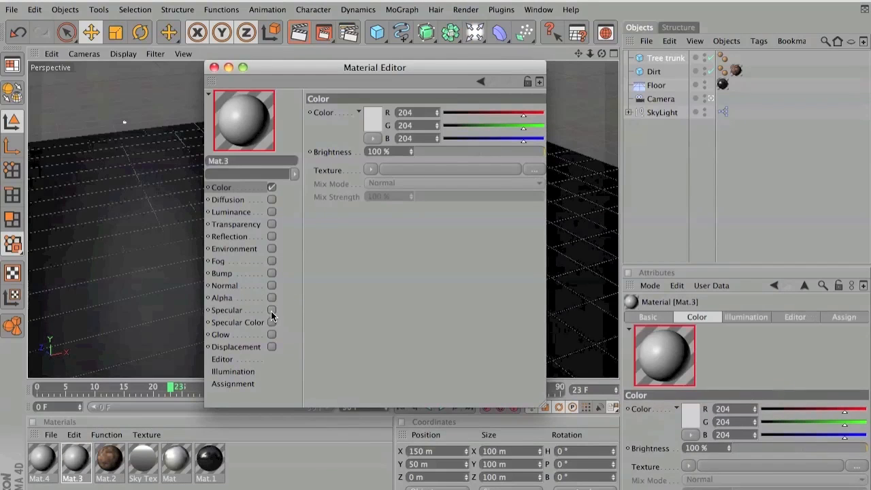
{"action": "left_click", "coordinate": [369, 171]}
{"action": "left_click", "coordinate": [384, 192]}
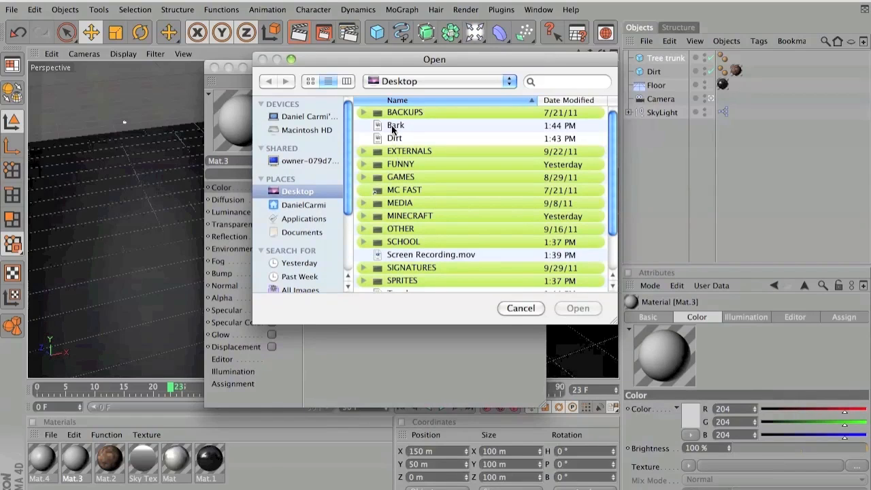
{"action": "double_click", "coordinate": [391, 125]}
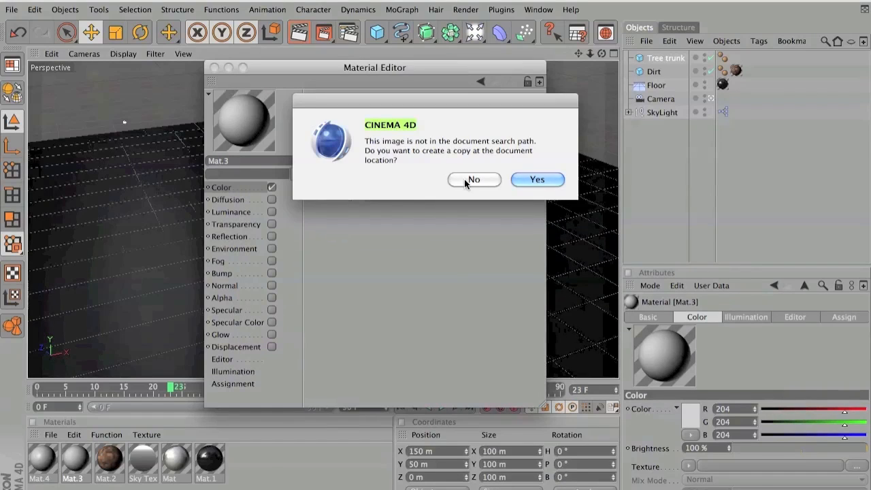
{"action": "left_click", "coordinate": [470, 179]}
{"action": "left_click", "coordinate": [214, 68]}
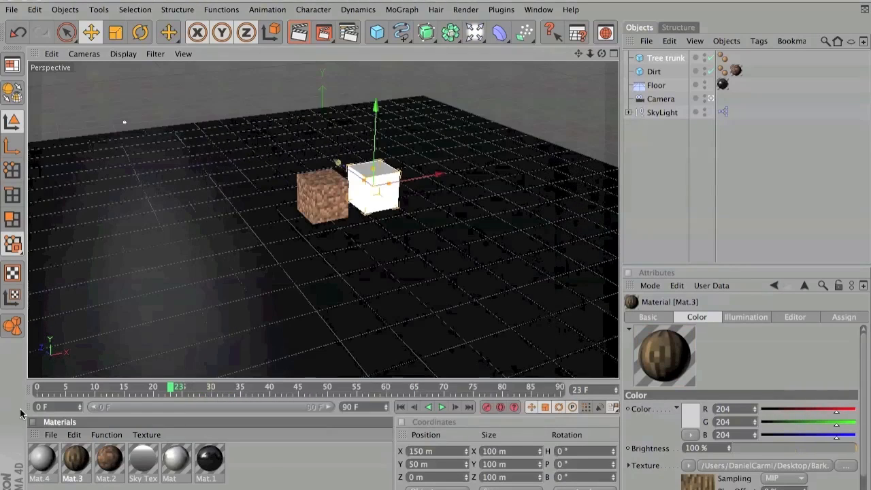
Disable Specular on material Mat.4 and load the log's ringed top image from the desktop as its colour texture, declining the file copy.
{"action": "double_click", "coordinate": [41, 459]}
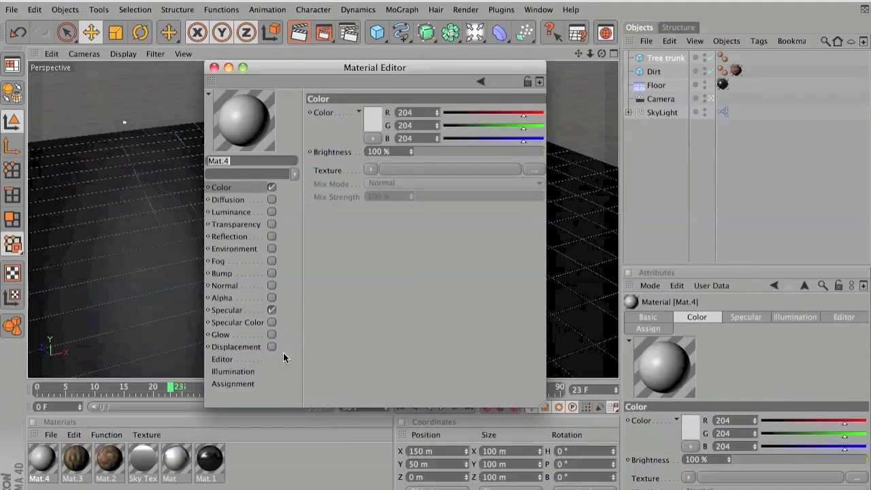
{"action": "left_click", "coordinate": [272, 310]}
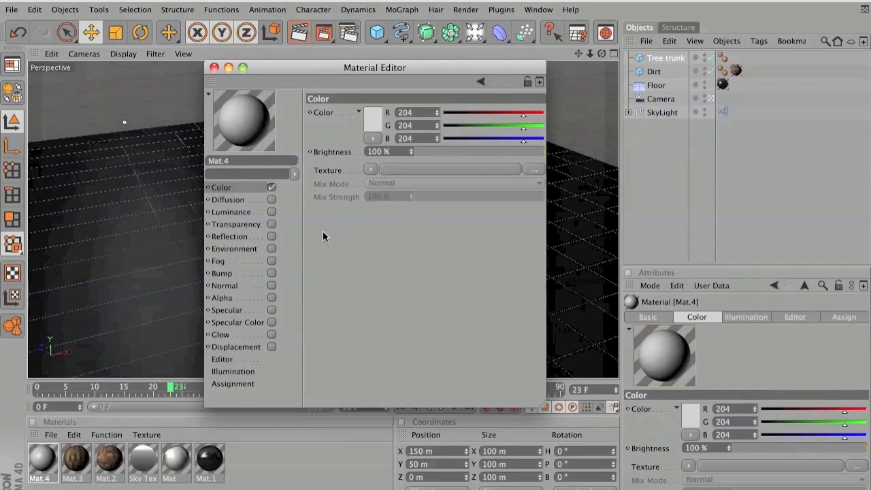
{"action": "left_click", "coordinate": [369, 169]}
{"action": "left_click", "coordinate": [373, 195]}
{"action": "scroll", "coordinate": [436, 186], "scroll_direction": "down", "scroll_amount": 3}
{"action": "double_click", "coordinate": [400, 245]}
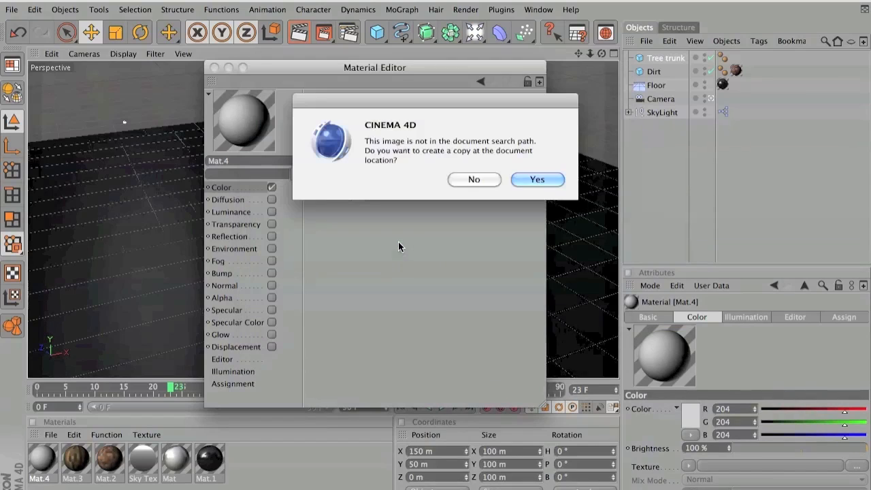
{"action": "left_click", "coordinate": [472, 177]}
{"action": "left_click", "coordinate": [214, 68]}
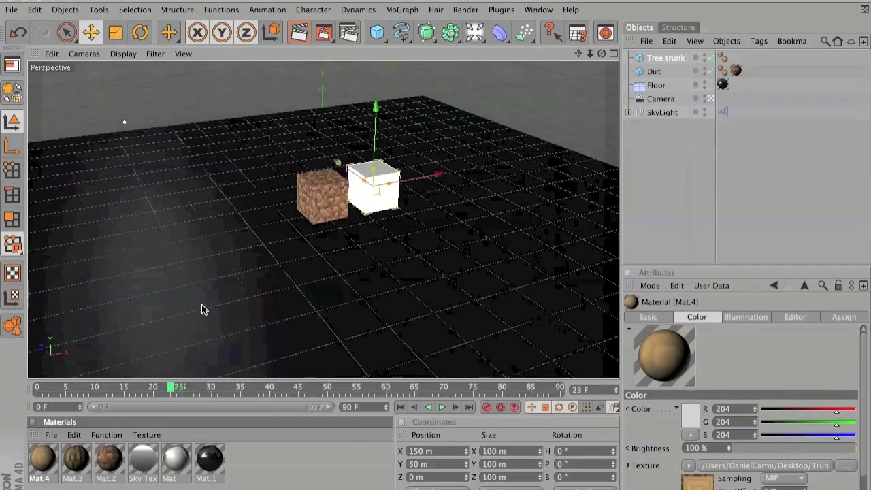
Convert the Tree trunk cube into an editable polygon object.
{"action": "left_click", "coordinate": [279, 466]}
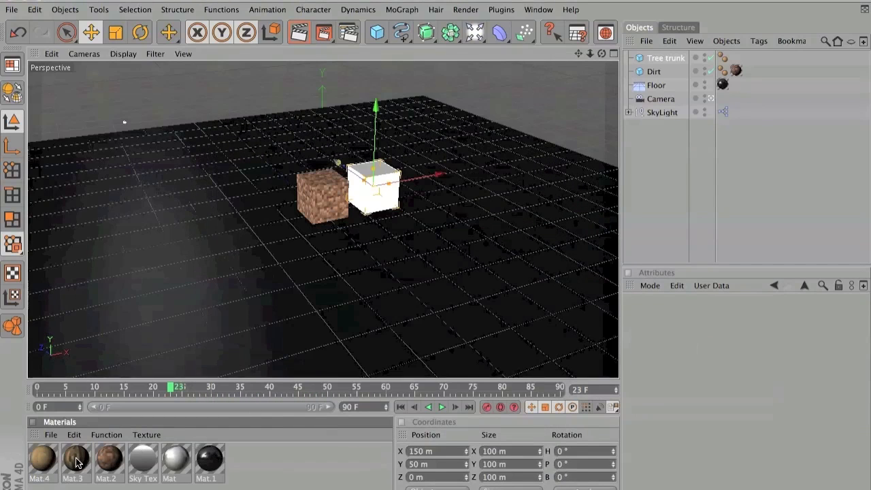
{"action": "left_click", "coordinate": [656, 162]}
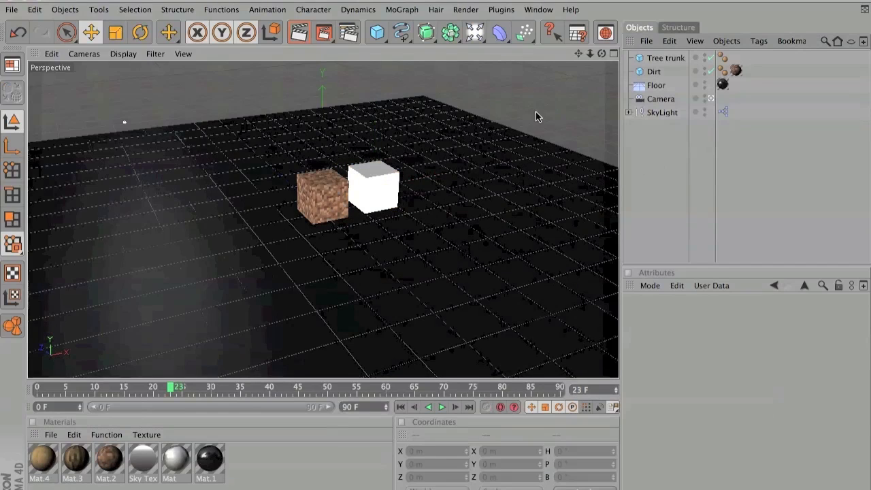
{"action": "left_click", "coordinate": [655, 60]}
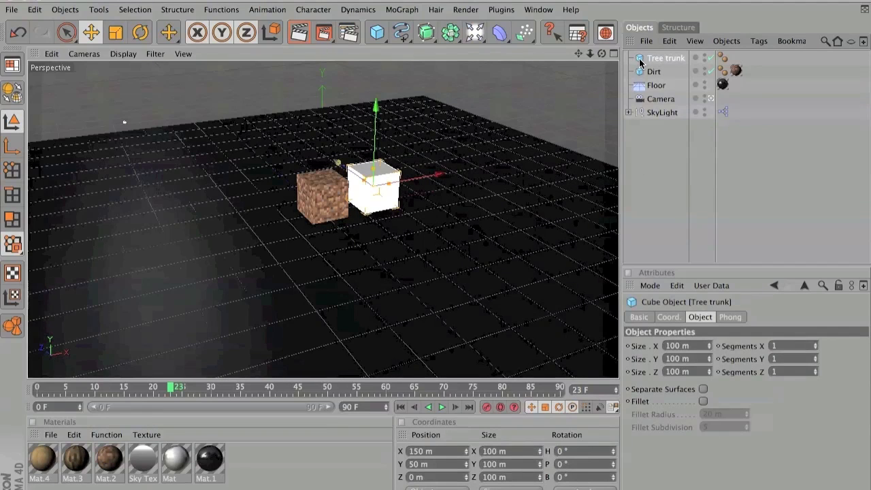
{"action": "key", "text": "c"}
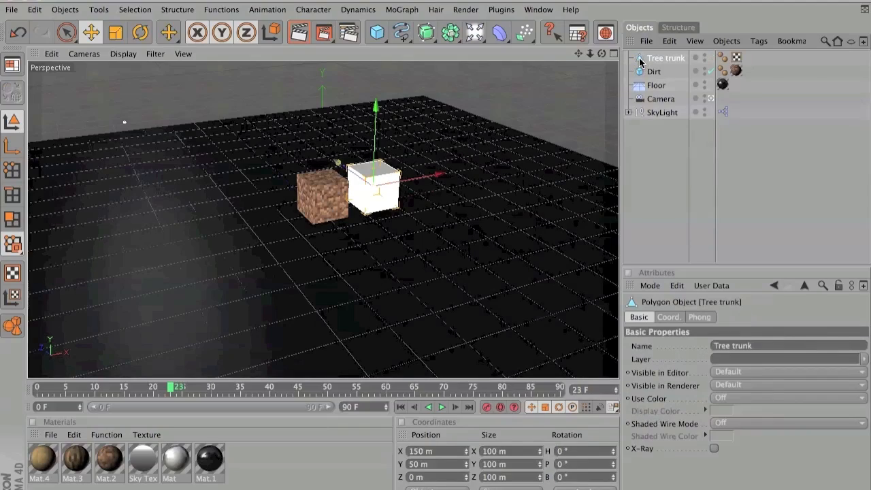
Switch to polygon editing and select one side face of the Tree trunk cube.
{"action": "left_click_drag", "start_coordinate": [601, 53], "coordinate": [554, 65]}
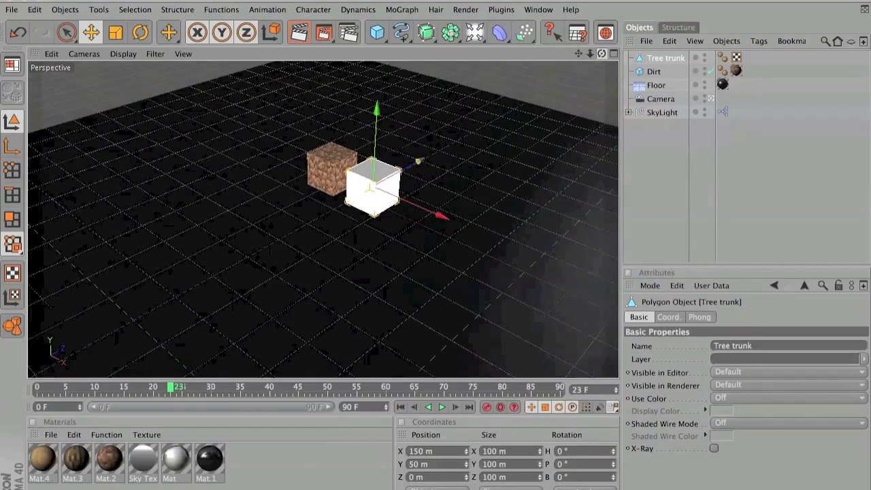
{"action": "left_click", "coordinate": [14, 220]}
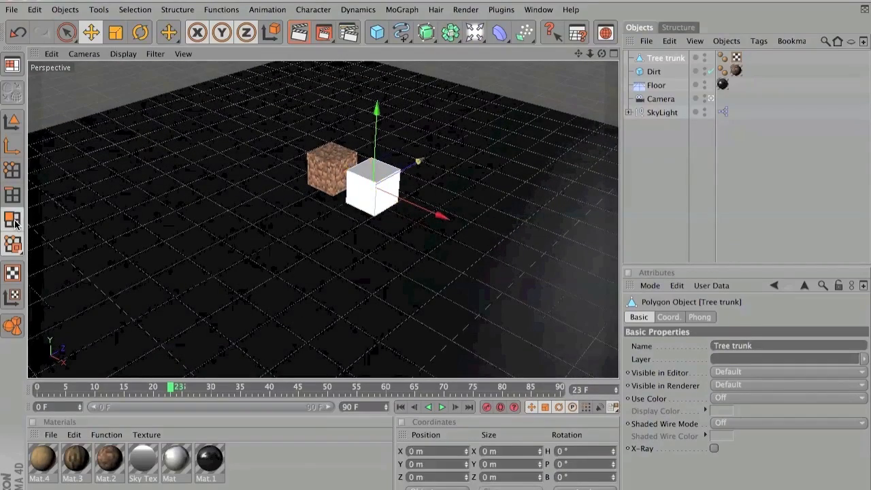
{"action": "left_click", "coordinate": [358, 196]}
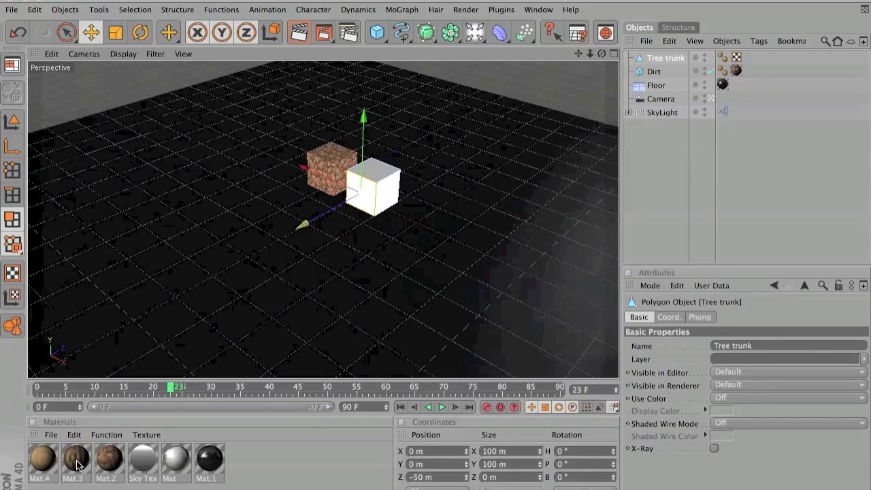
{"action": "left_click_drag", "start_coordinate": [77, 465], "coordinate": [535, 179]}
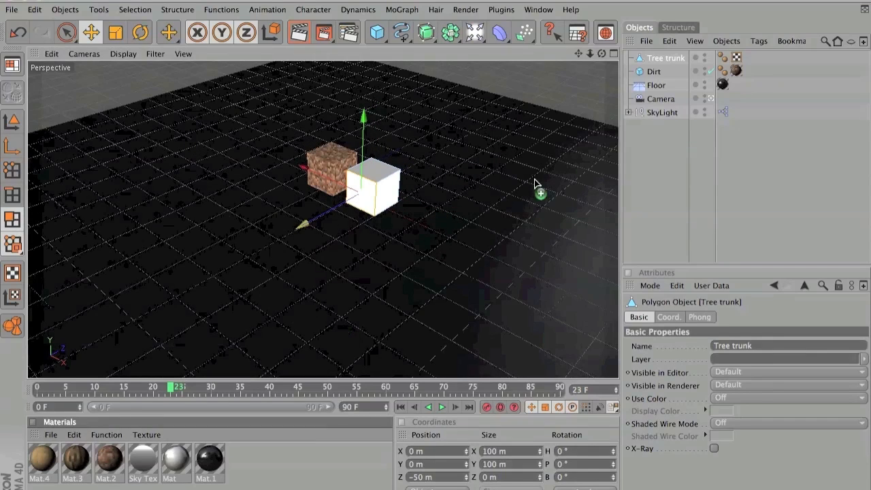
{"action": "left_click_drag", "start_coordinate": [674, 54], "coordinate": [675, 62]}
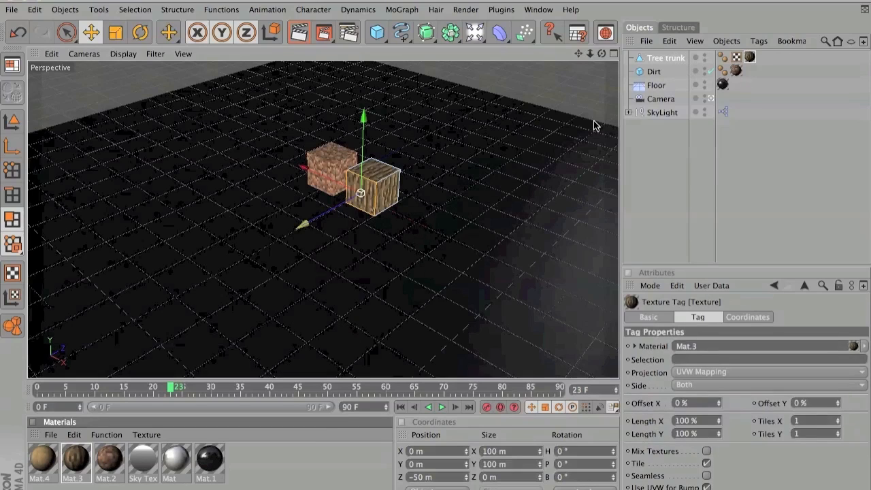
{"action": "key", "text": "ctrl+z"}
Apply the bark material Mat.3 separately to the two adjoining visible side faces of the Tree trunk cube.
{"action": "left_click_drag", "start_coordinate": [76, 458], "coordinate": [325, 241]}
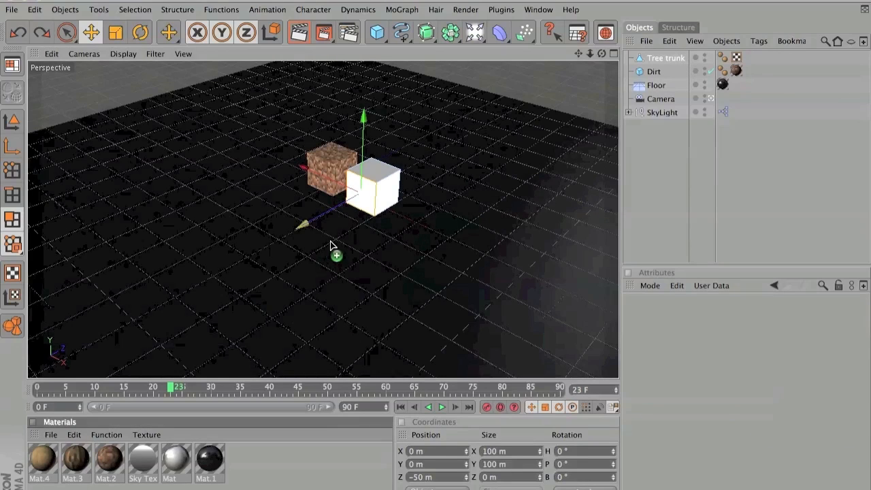
{"action": "left_click_drag", "start_coordinate": [364, 207], "coordinate": [367, 204]}
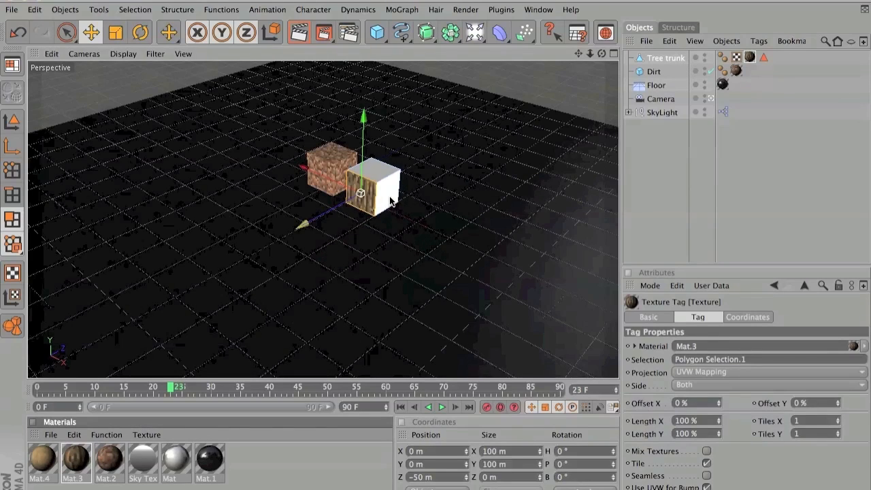
{"action": "left_click_drag", "start_coordinate": [93, 449], "coordinate": [385, 205]}
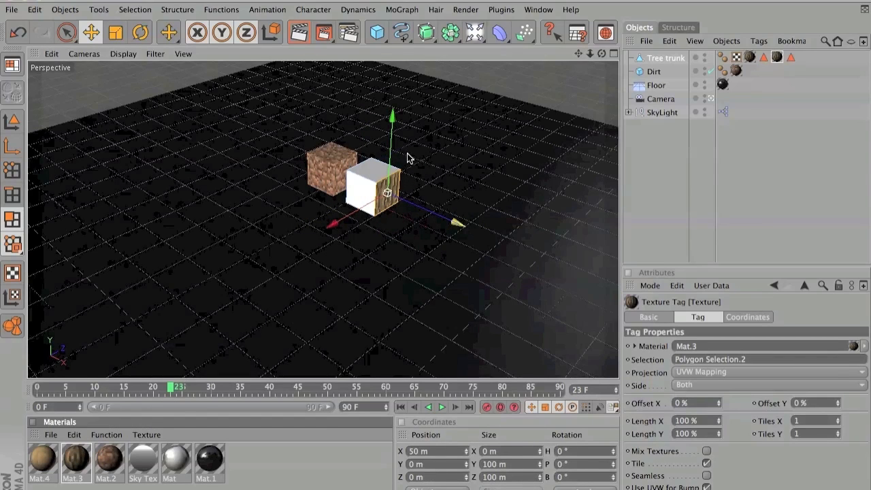
Apply the bark material Mat.3 to the Tree trunk's two remaining side faces and the ringed material Mat.4 to its top face.
{"action": "left_click_drag", "start_coordinate": [603, 54], "coordinate": [238, 83]}
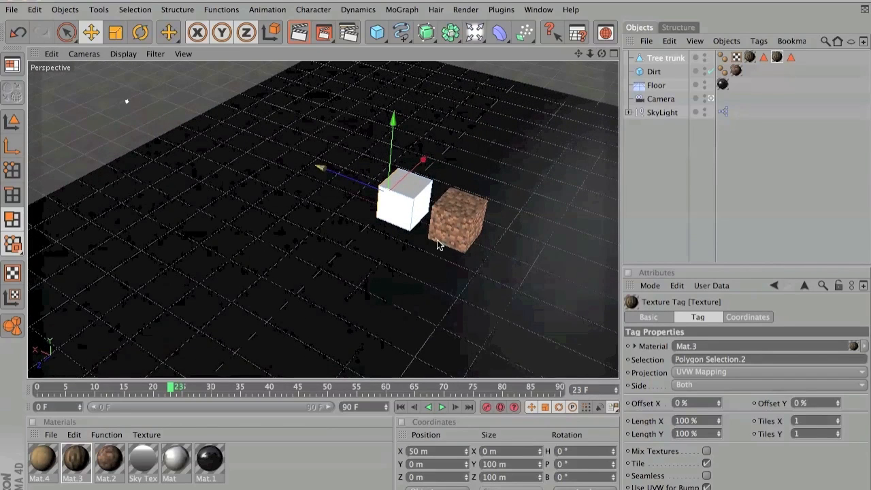
{"action": "left_click", "coordinate": [423, 211]}
{"action": "left_click_drag", "start_coordinate": [77, 458], "coordinate": [421, 209]}
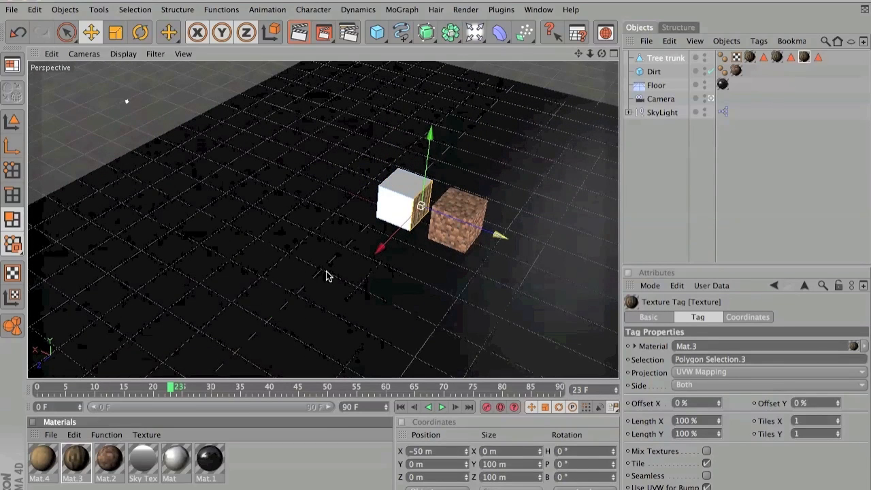
{"action": "left_click", "coordinate": [386, 219]}
{"action": "left_click_drag", "start_coordinate": [69, 470], "coordinate": [394, 206]}
{"action": "left_click", "coordinate": [411, 186]}
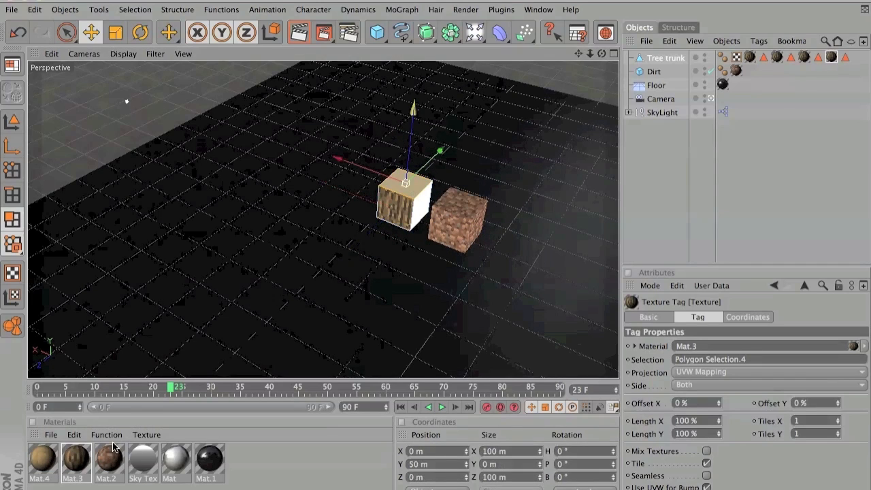
{"action": "left_click_drag", "start_coordinate": [34, 465], "coordinate": [410, 187]}
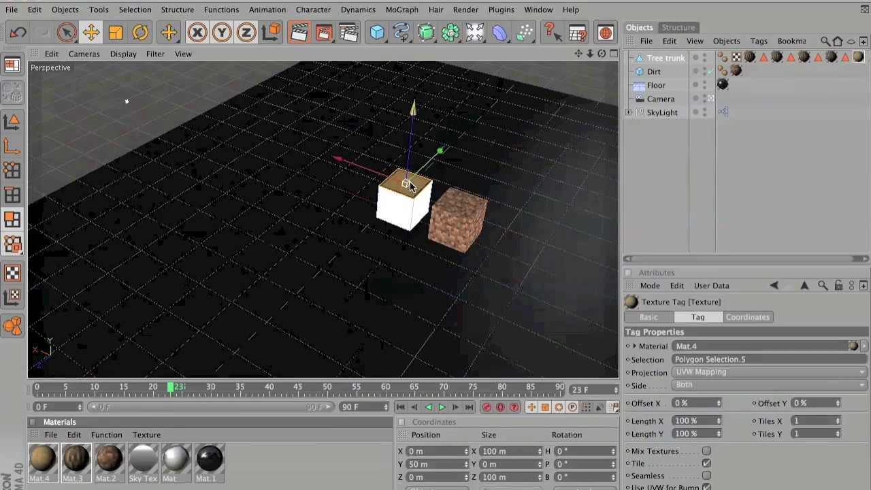
{"action": "left_click_drag", "start_coordinate": [603, 54], "coordinate": [673, 52]}
{"action": "left_click", "coordinate": [680, 59]}
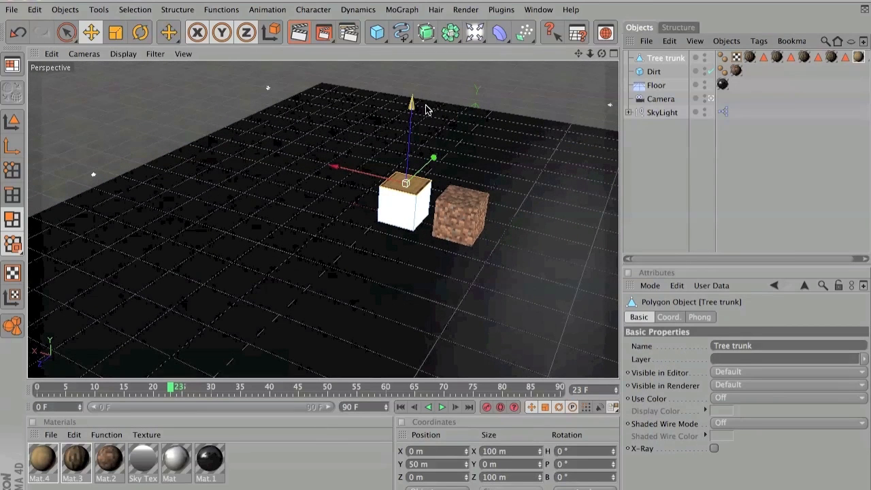
{"action": "left_click_drag", "start_coordinate": [413, 102], "coordinate": [415, 65]}
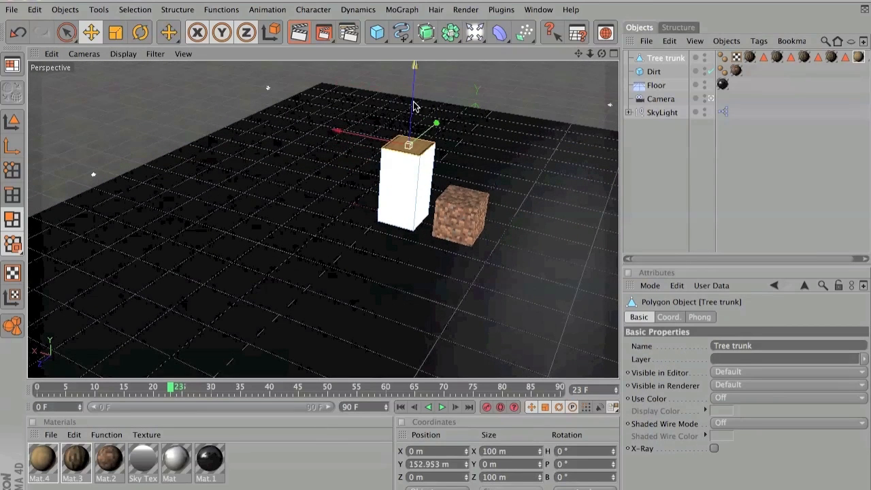
{"action": "key", "text": "super+z"}
Raise the whole Tree trunk cube above the floor to about Y 238 m and apply Mat.4 to its bottom face.
{"action": "left_click", "coordinate": [15, 122]}
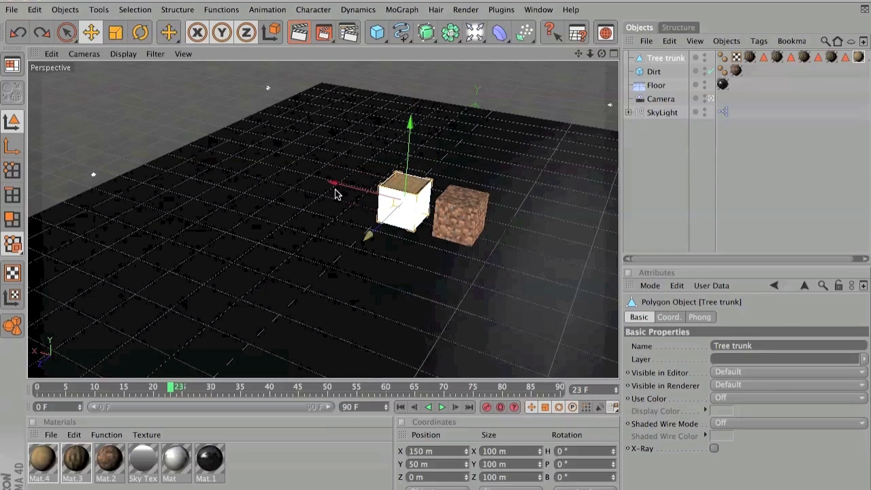
{"action": "left_click_drag", "start_coordinate": [409, 128], "coordinate": [411, 62]}
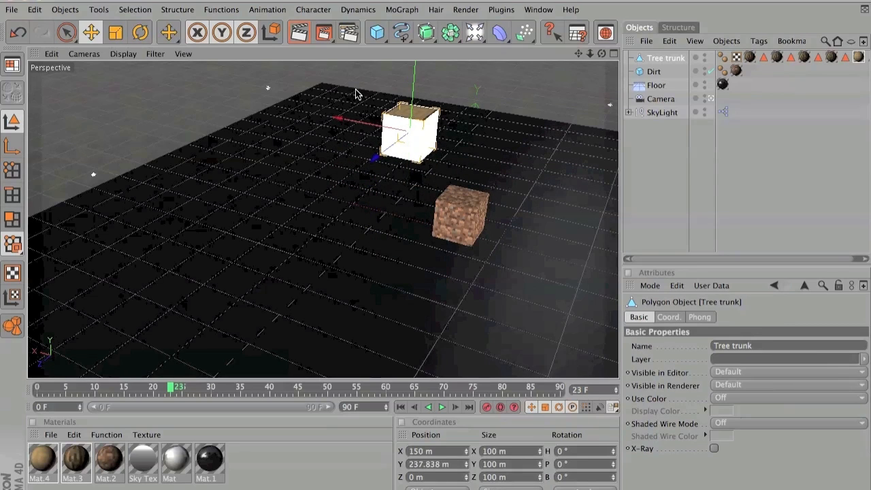
{"action": "left_click", "coordinate": [5, 222]}
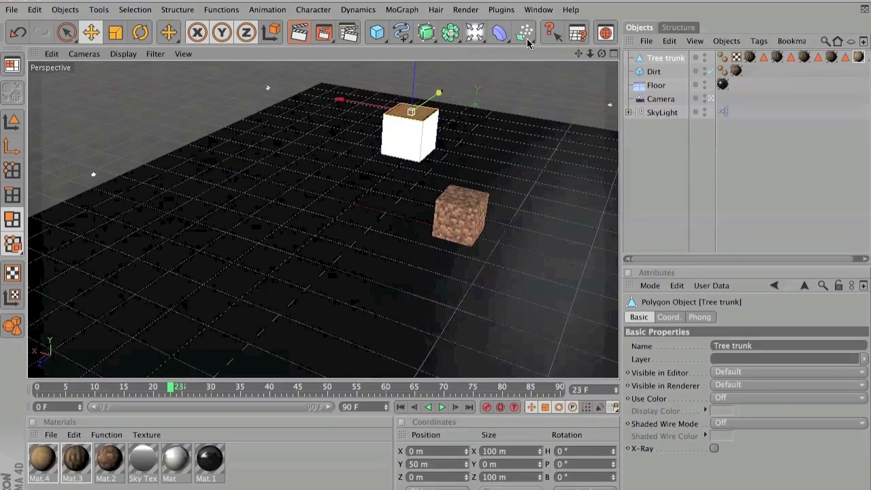
{"action": "left_click_drag", "start_coordinate": [602, 58], "coordinate": [602, 108]}
{"action": "left_click", "coordinate": [406, 155]}
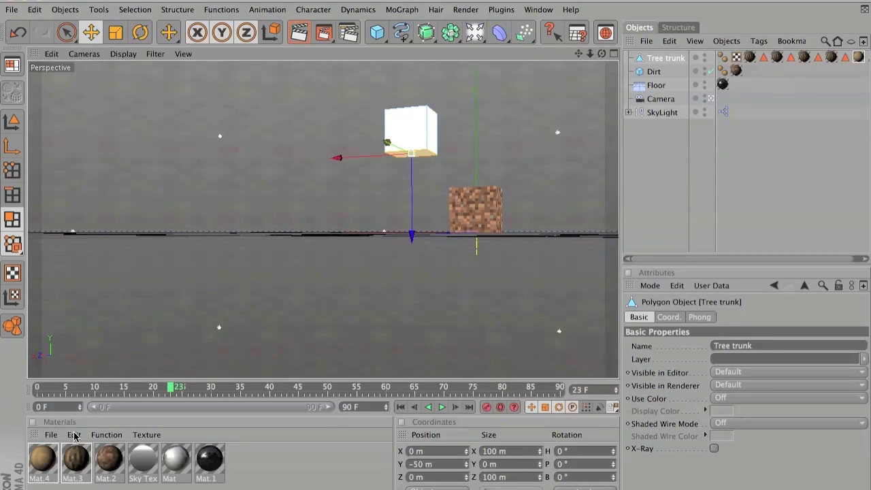
{"action": "left_click_drag", "start_coordinate": [424, 156], "coordinate": [424, 153]}
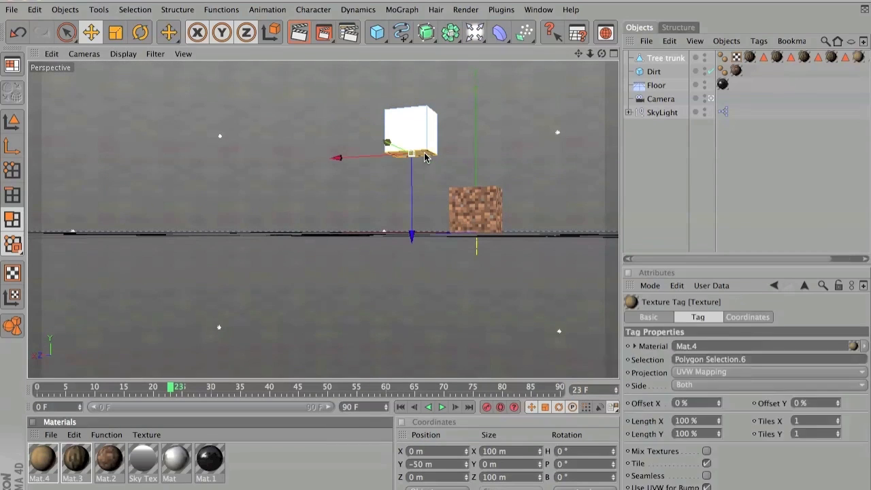
Return to model editing, set the Tree trunk's Y position to 50 m and deselect it.
{"action": "mouse_move", "coordinate": [602, 61]}
{"action": "left_mouse_down"}
{"action": "mouse_move", "coordinate": [593, 38]}
{"action": "mouse_move", "coordinate": [562, 29]}
{"action": "mouse_move", "coordinate": [601, 62]}
{"action": "left_mouse_up"}
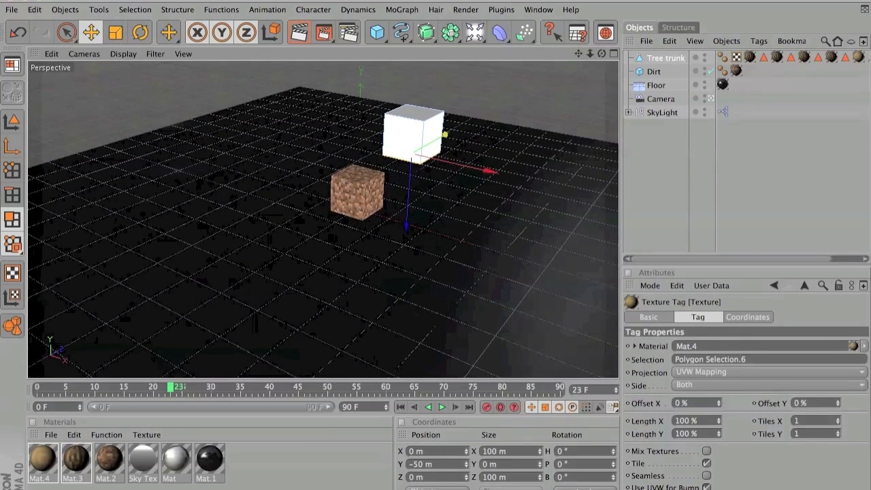
{"action": "left_click", "coordinate": [14, 126]}
{"action": "left_click", "coordinate": [412, 464]}
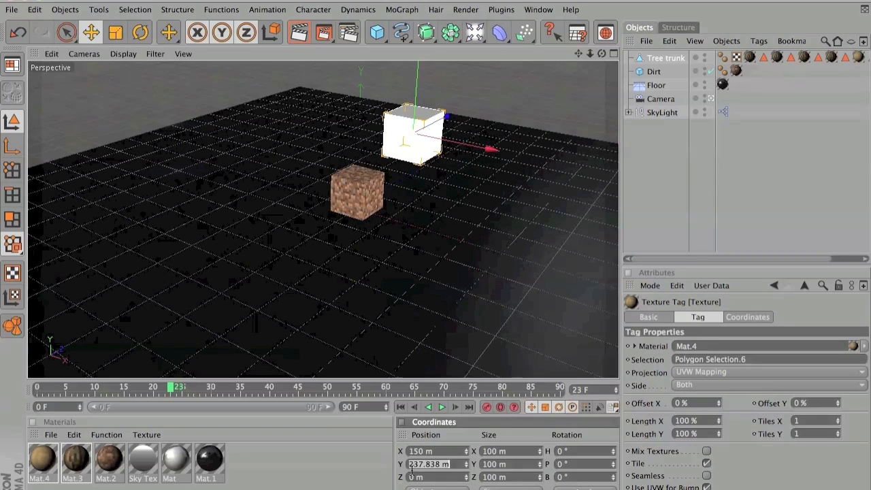
{"action": "type", "text": "50"}
{"action": "key", "text": "Return"}
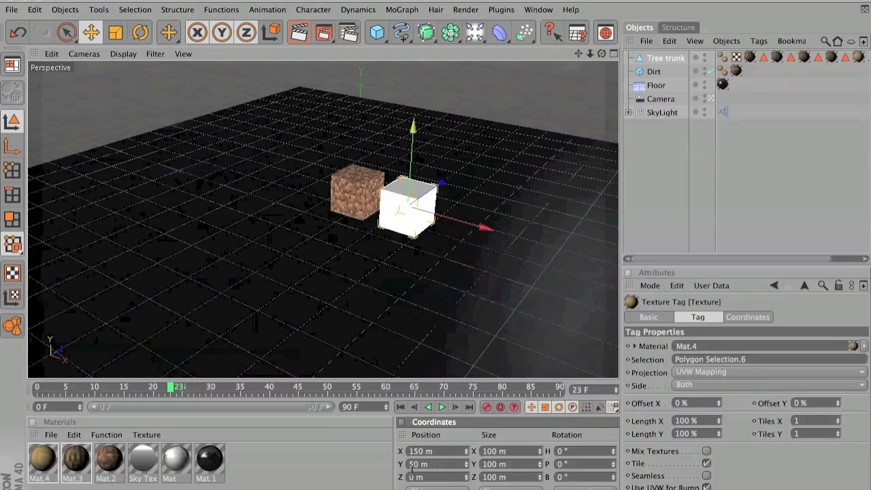
{"action": "left_click", "coordinate": [650, 167]}
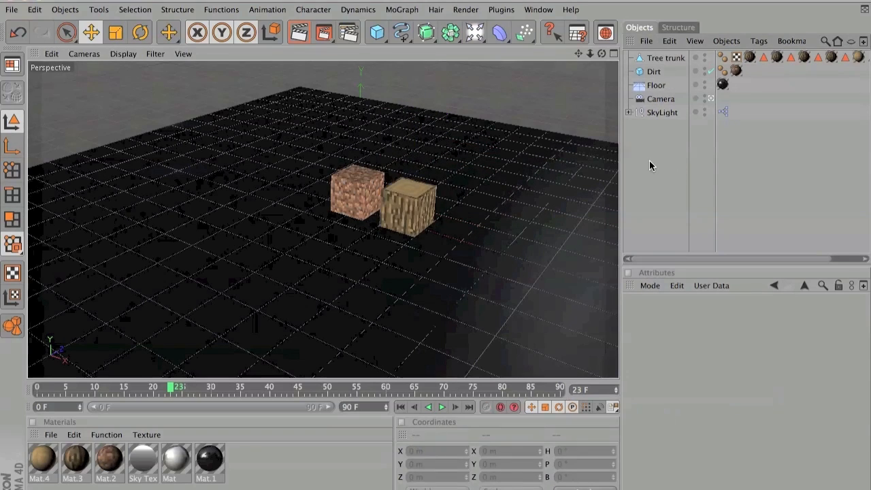
Examine the Tree trunk cube's bark and ringed textures from several angles, including from underneath.
{"action": "left_click_drag", "start_coordinate": [602, 54], "coordinate": [548, 82]}
{"action": "left_click_drag", "start_coordinate": [51, 85], "coordinate": [40, 156]}
{"action": "mouse_move", "coordinate": [602, 54]}
{"action": "left_mouse_down"}
{"action": "mouse_move", "coordinate": [537, 71]}
{"action": "mouse_move", "coordinate": [643, 36]}
{"action": "mouse_move", "coordinate": [638, 29]}
{"action": "mouse_move", "coordinate": [585, 56]}
{"action": "mouse_move", "coordinate": [650, 62]}
{"action": "mouse_move", "coordinate": [611, 52]}
{"action": "mouse_move", "coordinate": [624, 54]}
{"action": "mouse_move", "coordinate": [584, 57]}
{"action": "mouse_move", "coordinate": [597, 56]}
{"action": "left_mouse_up"}
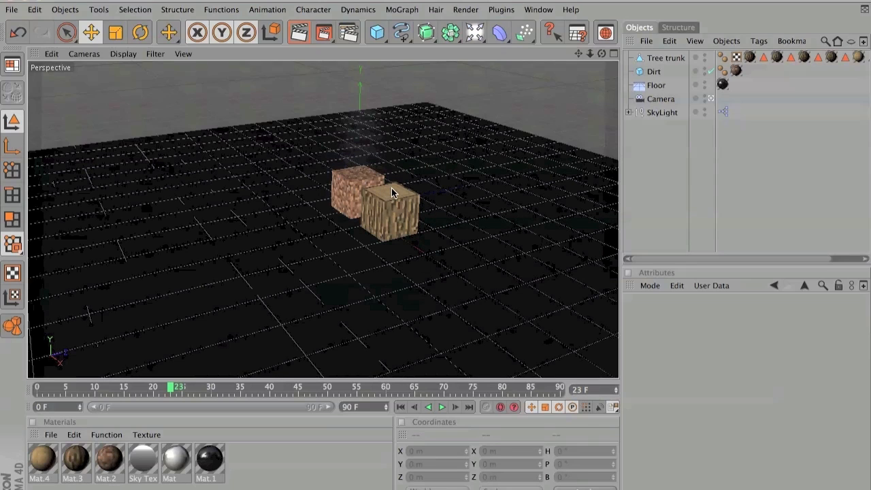
{"action": "left_click_drag", "start_coordinate": [602, 54], "coordinate": [475, 145]}
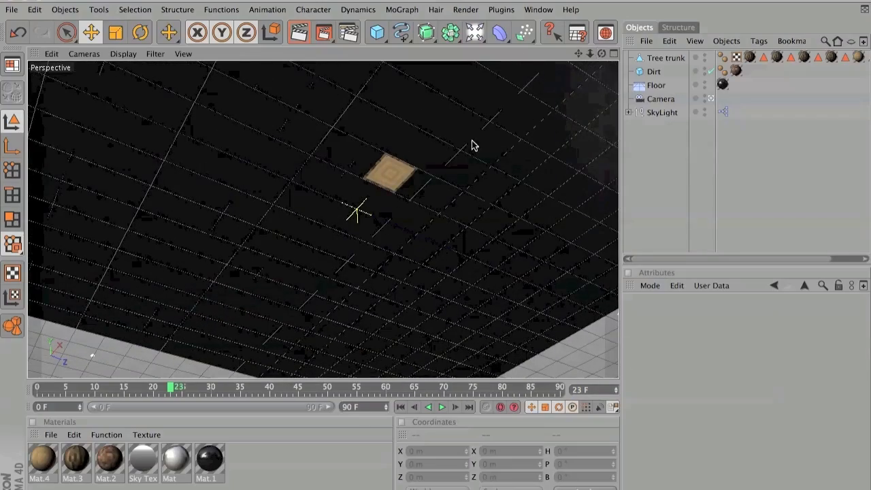
{"action": "mouse_move", "coordinate": [602, 54]}
{"action": "left_mouse_down"}
{"action": "mouse_move", "coordinate": [612, 177]}
{"action": "mouse_move", "coordinate": [674, 180]}
{"action": "mouse_move", "coordinate": [679, 160]}
{"action": "mouse_move", "coordinate": [728, 161]}
{"action": "mouse_move", "coordinate": [601, 55]}
{"action": "mouse_move", "coordinate": [398, 107]}
{"action": "mouse_move", "coordinate": [46, 99]}
{"action": "mouse_move", "coordinate": [600, 61]}
{"action": "left_mouse_up"}
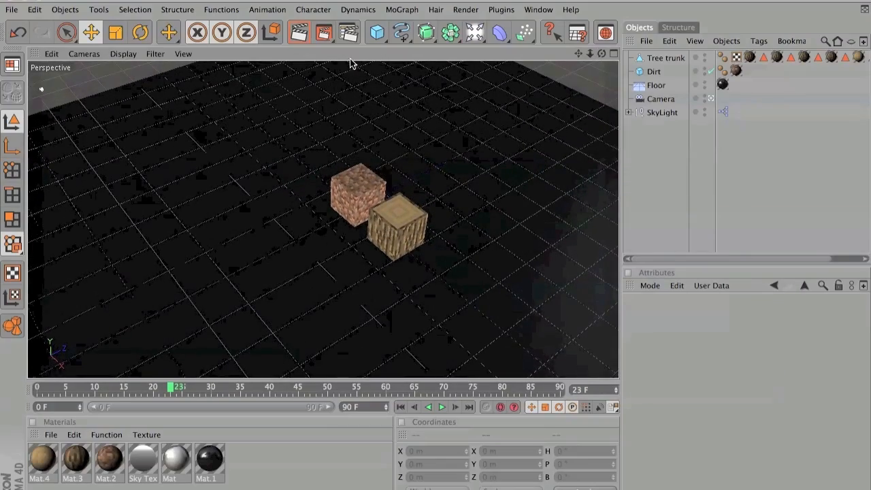
Add a new cube and set its size to 100 m in X, Y and Z.
{"action": "left_click", "coordinate": [378, 40]}
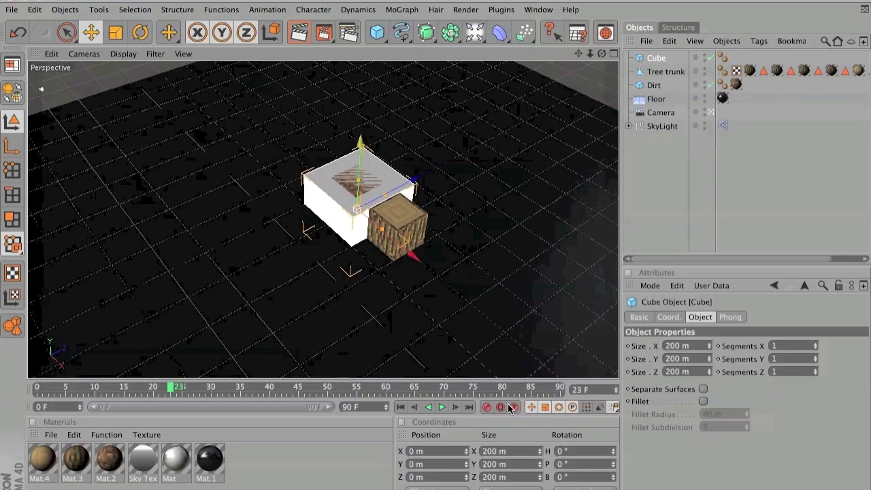
{"action": "left_click", "coordinate": [494, 451]}
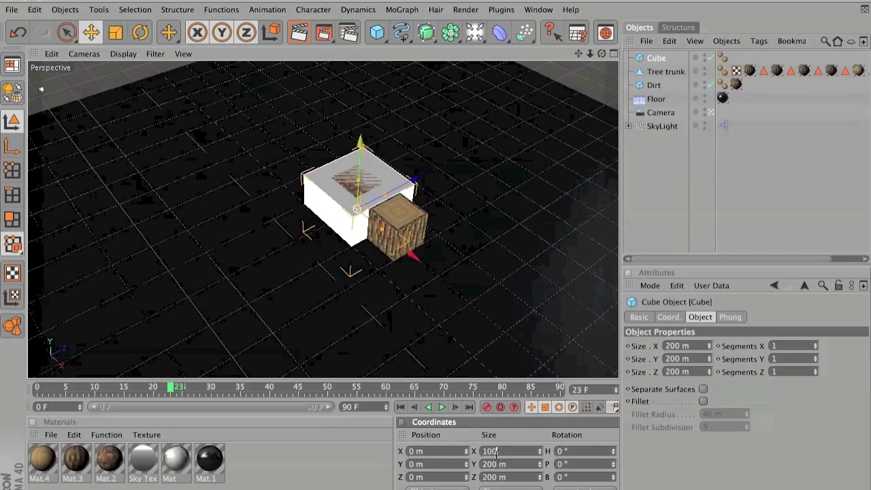
{"action": "type", "text": "100"}
{"action": "key", "text": "Return"}
Rename the new cube as Creeper head.
{"action": "left_click_drag", "start_coordinate": [603, 56], "coordinate": [601, 57]}
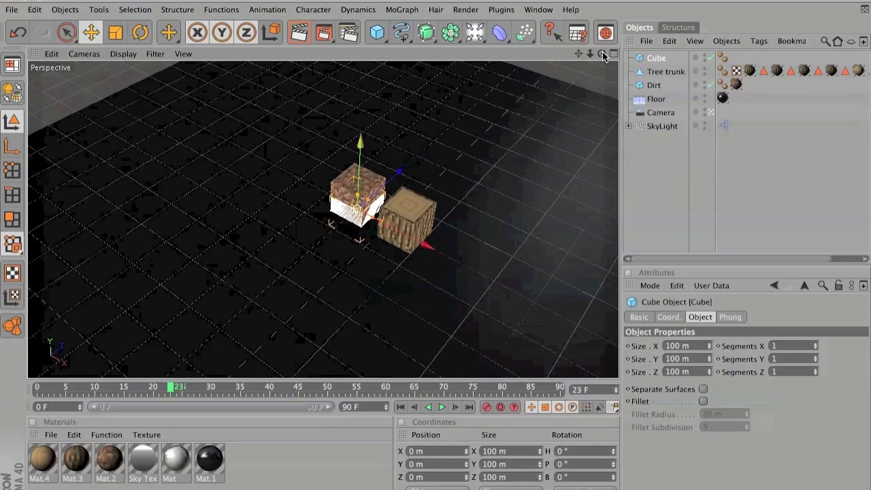
{"action": "left_click", "coordinate": [657, 60]}
{"action": "type", "text": "G"}
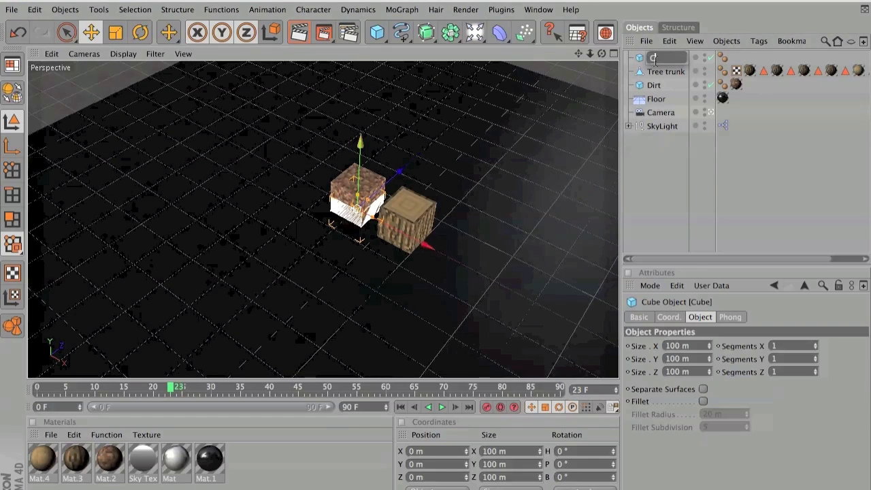
{"action": "type", "text": "reeper "}
{"action": "type", "text": "f"}
{"action": "type", "text": "head"}
{"action": "key", "text": "Return"}
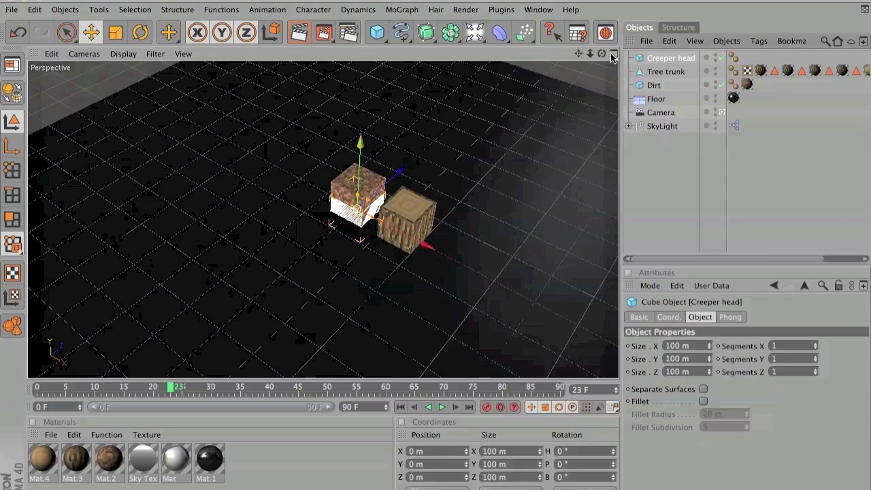
Position the Creeper head cube at Y 50 m and Z -150 m.
{"action": "left_click_drag", "start_coordinate": [601, 57], "coordinate": [569, 72]}
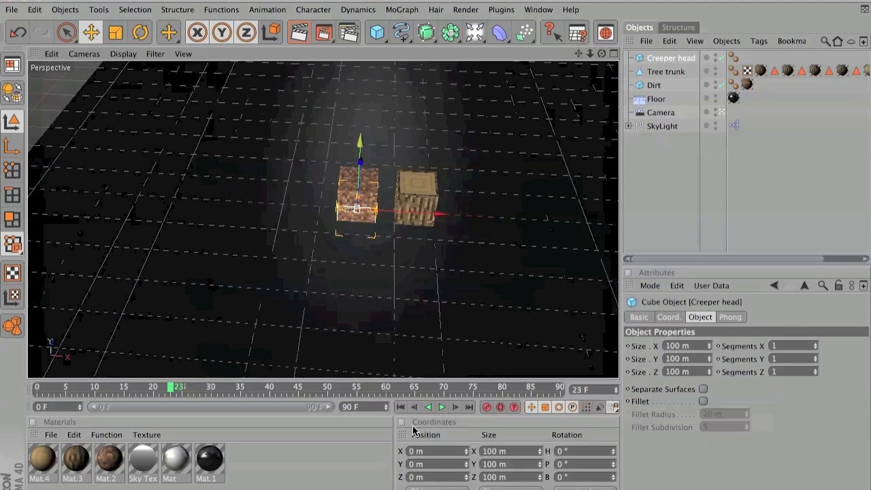
{"action": "left_click", "coordinate": [412, 464]}
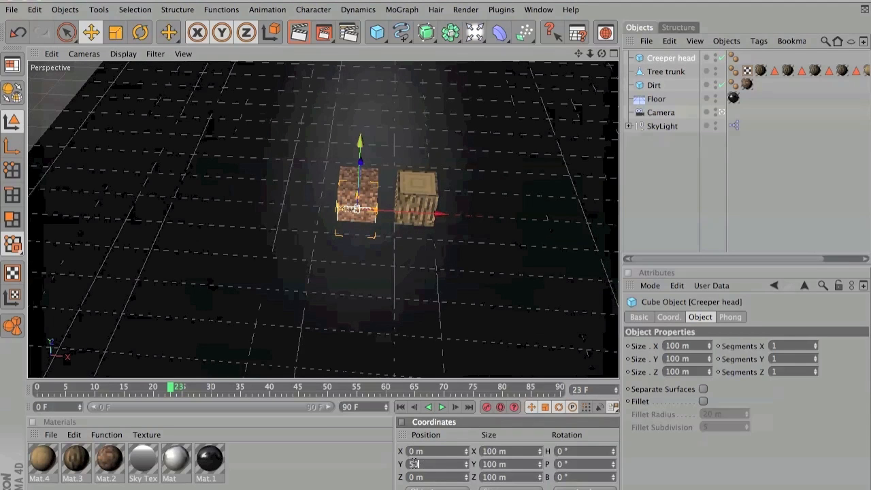
{"action": "type", "text": "50"}
{"action": "key", "text": "Return"}
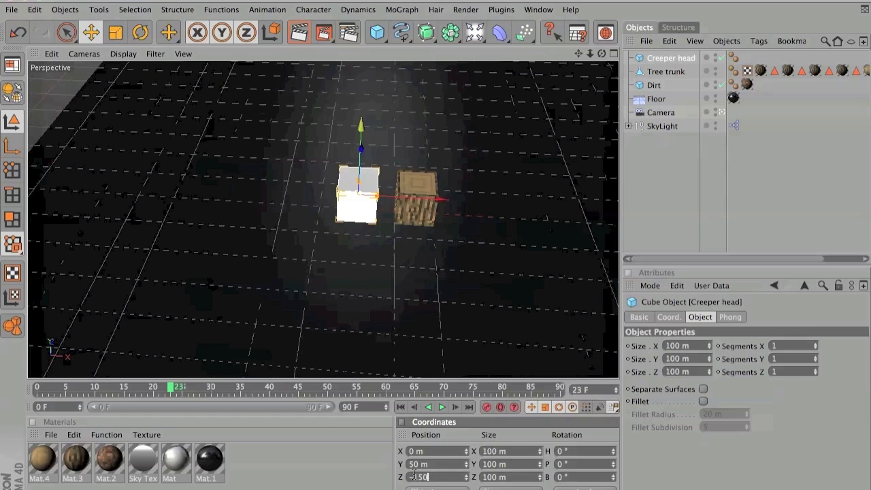
{"action": "key", "text": "Return"}
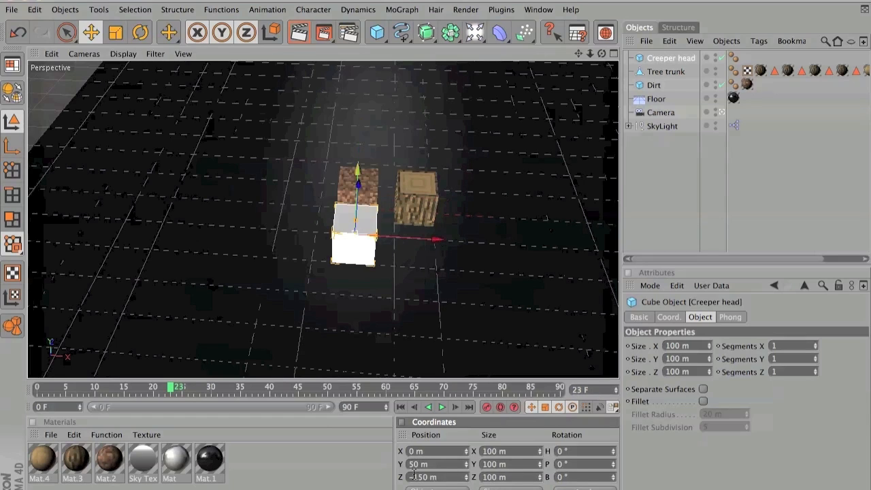
Move the Creeper head cube beside the Dirt cube by setting its position to X -150 m and Z 0 m.
{"action": "double_click", "coordinate": [425, 481]}
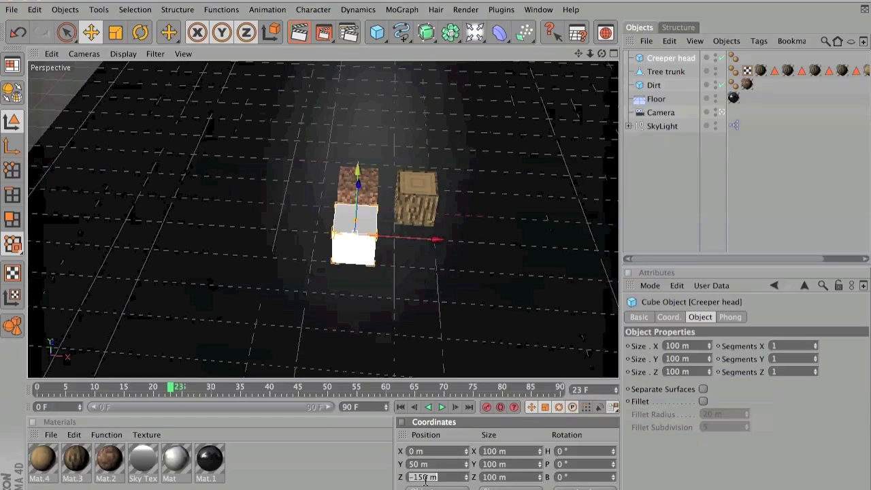
{"action": "type", "text": "0"}
{"action": "key", "text": "Return"}
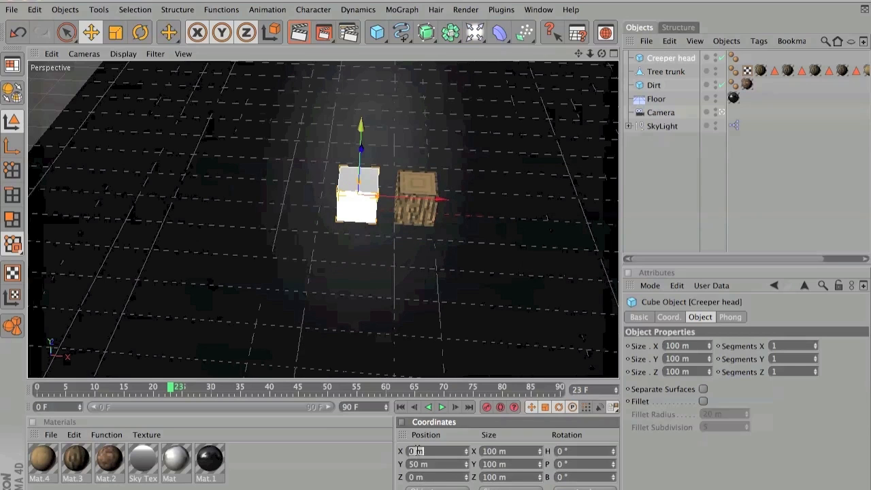
{"action": "type", "text": "-150"}
{"action": "key", "text": "Return"}
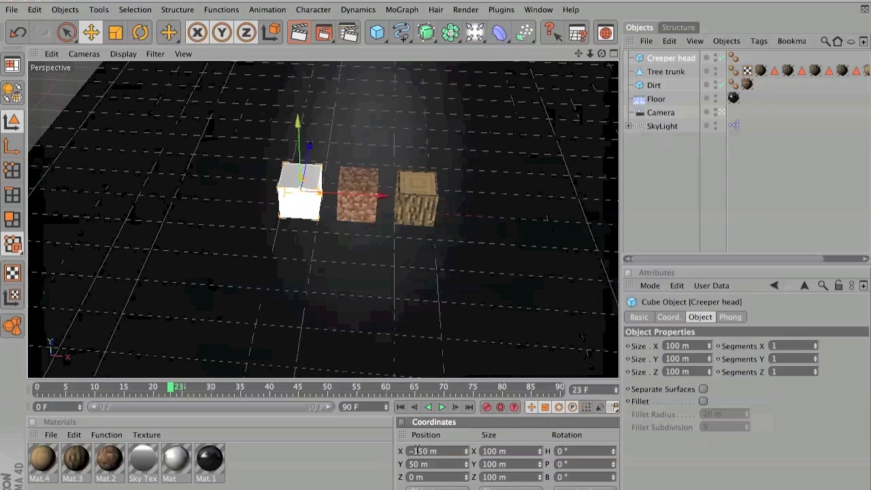
Create two new blank materials for the Creeper head's face and skin, deleting the surplus third one.
{"action": "left_click", "coordinate": [434, 313]}
{"action": "left_click_drag", "start_coordinate": [602, 53], "coordinate": [632, 30]}
{"action": "double_click", "coordinate": [292, 479]}
{"action": "double_click", "coordinate": [333, 468]}
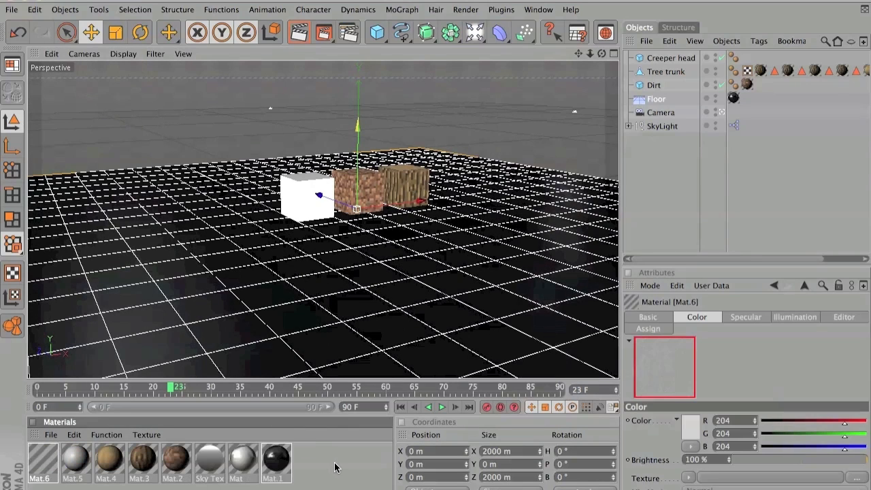
{"action": "double_click", "coordinate": [366, 467]}
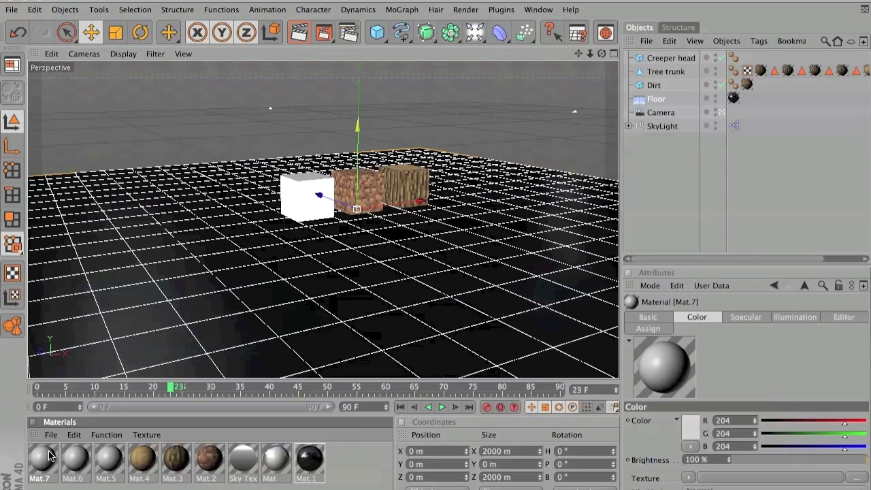
{"action": "key", "text": "Delete"}
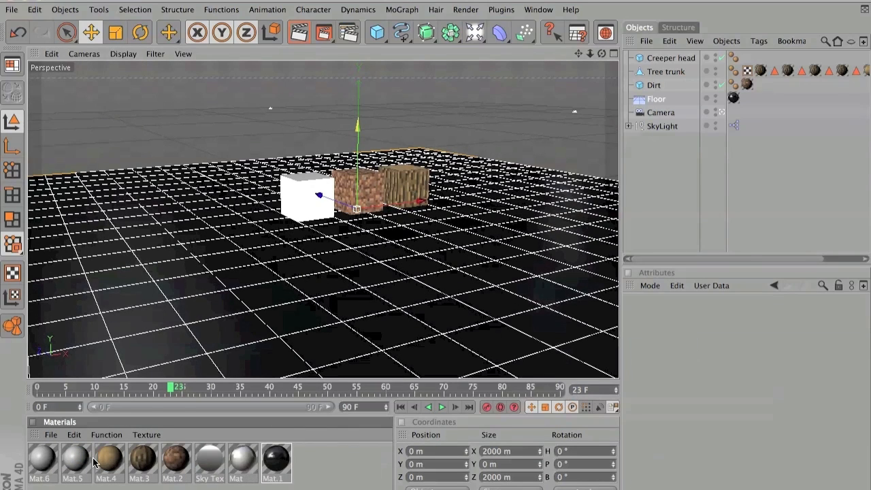
{"action": "key", "text": "F11"}
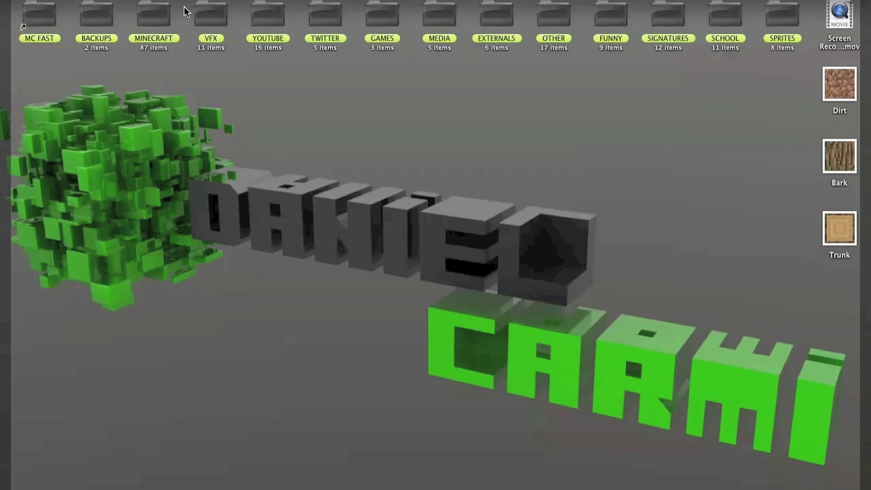
{"action": "key", "text": "F11"}
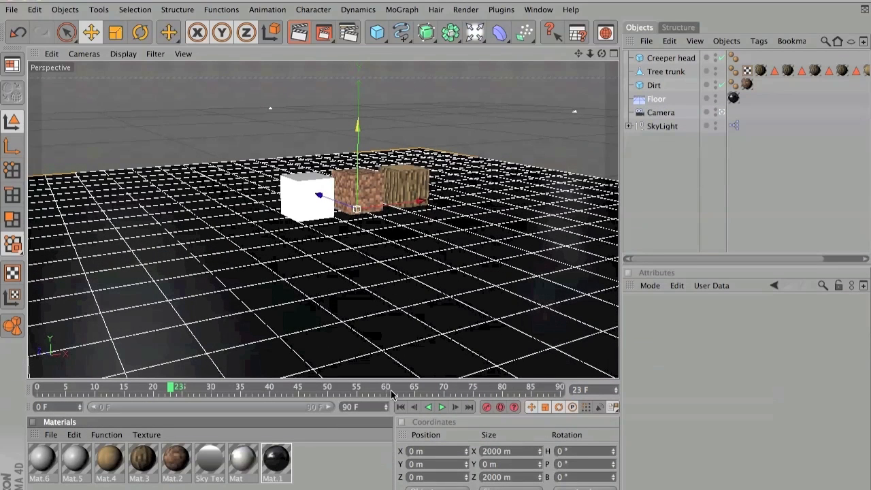
Turn off Specular on Mat.5 and load the Creeper Face image from the MINECRAFT folder as its color texture, without copying the file.
{"action": "double_click", "coordinate": [71, 462]}
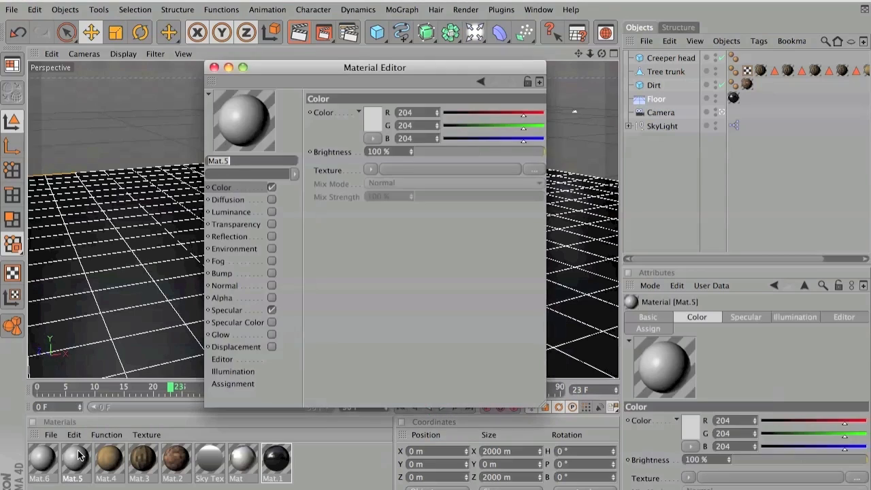
{"action": "left_click", "coordinate": [272, 310]}
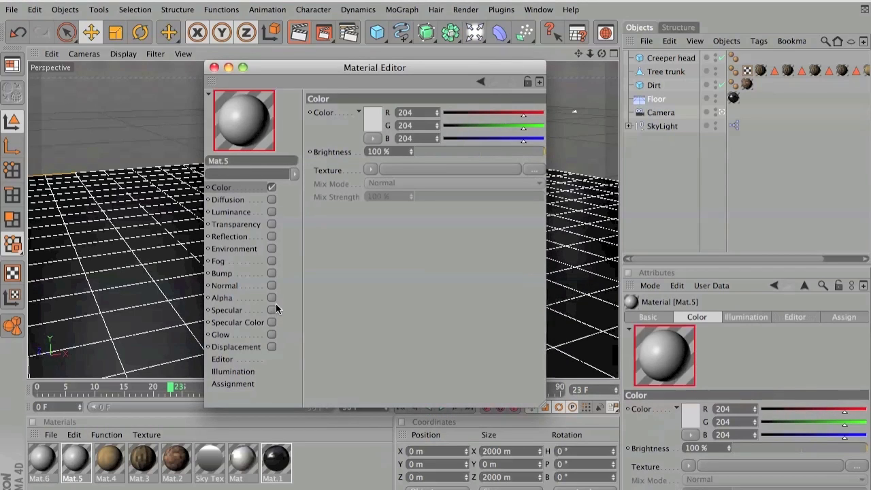
{"action": "left_click", "coordinate": [371, 170]}
{"action": "left_click", "coordinate": [381, 195]}
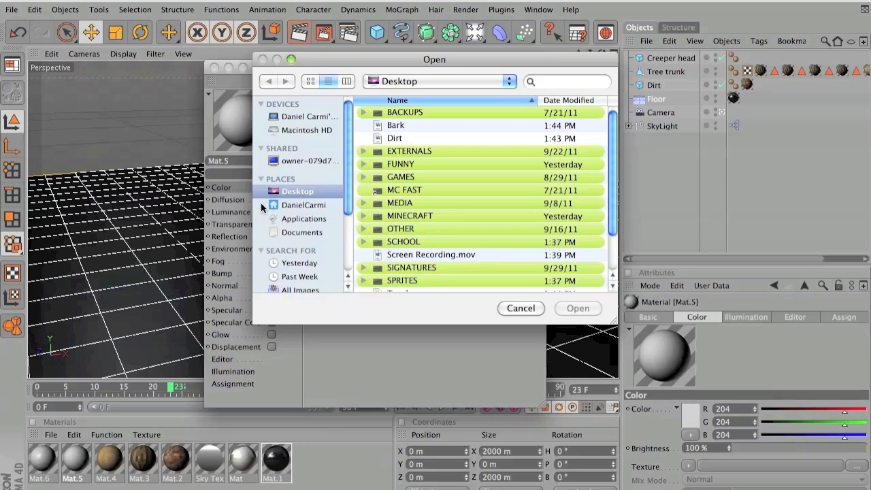
{"action": "double_click", "coordinate": [400, 216]}
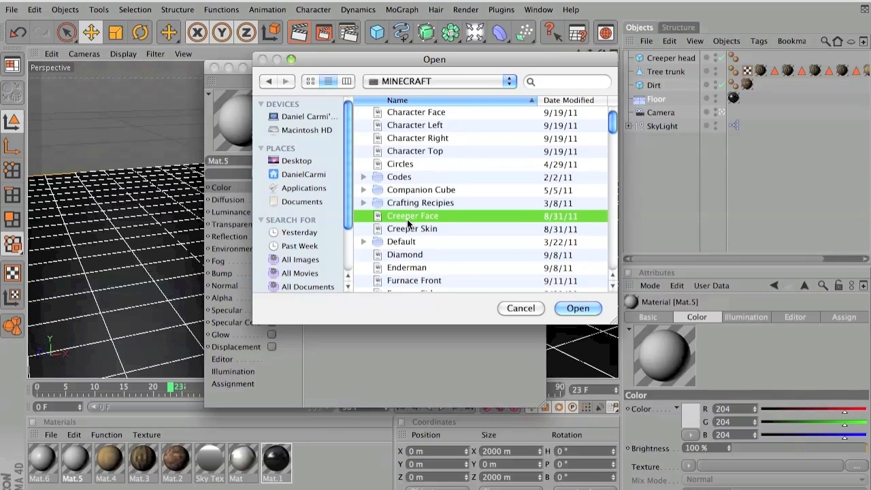
{"action": "double_click", "coordinate": [407, 218]}
{"action": "left_click", "coordinate": [472, 179]}
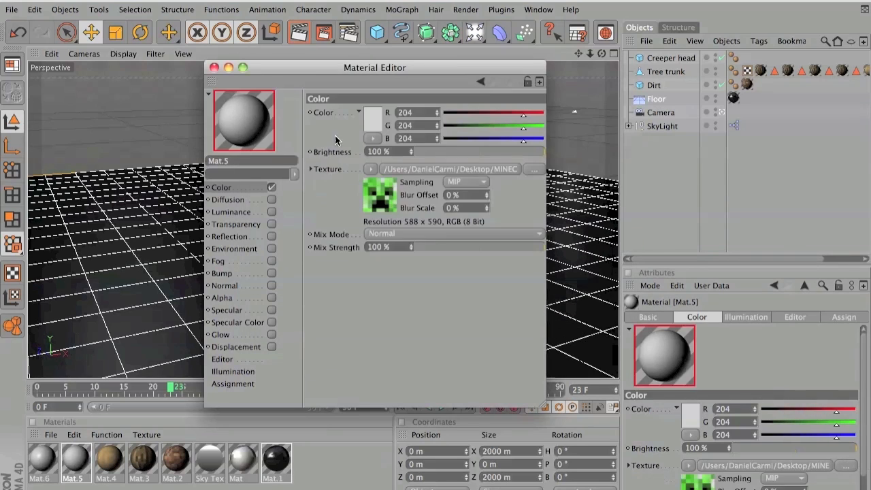
{"action": "left_click", "coordinate": [214, 68]}
Turn off Specular on Mat.6 and load the Creeper Skin image as its color texture, without copying the file.
{"action": "double_click", "coordinate": [42, 461]}
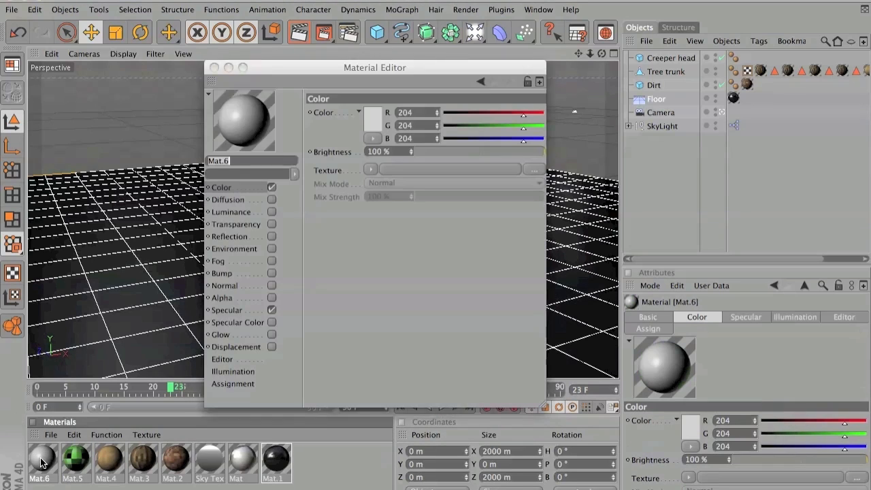
{"action": "left_click", "coordinate": [272, 310]}
{"action": "left_click", "coordinate": [369, 171]}
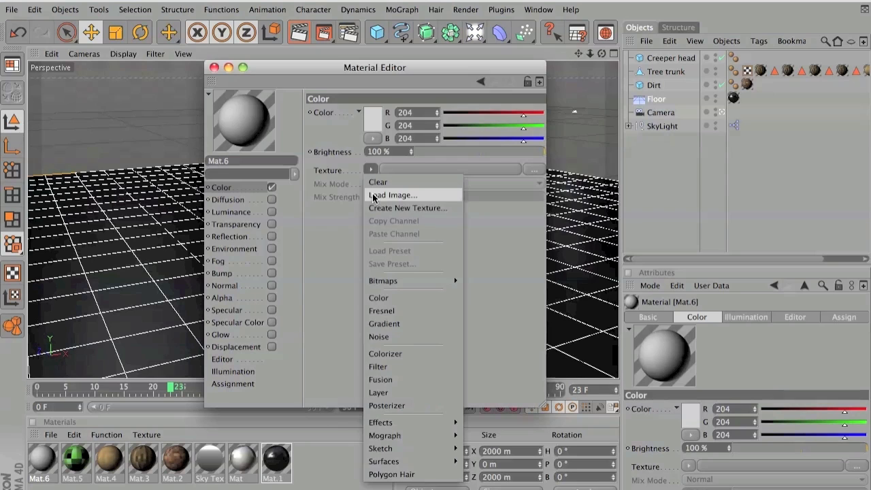
{"action": "left_click", "coordinate": [375, 194]}
{"action": "double_click", "coordinate": [411, 232]}
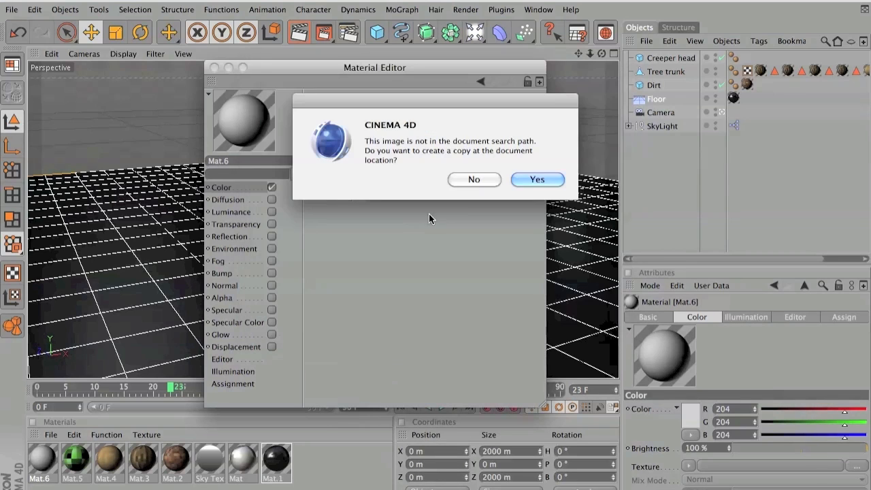
{"action": "left_click", "coordinate": [475, 178]}
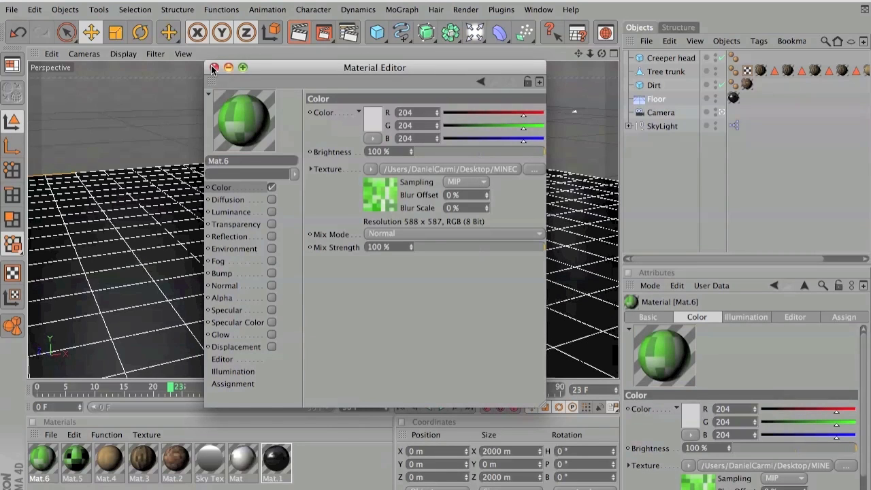
{"action": "left_click", "coordinate": [214, 67]}
Apply the Creeper Skin material Mat.6 to the whole Creeper head cube.
{"action": "left_click_drag", "start_coordinate": [602, 53], "coordinate": [603, 54]}
{"action": "left_click", "coordinate": [308, 202]}
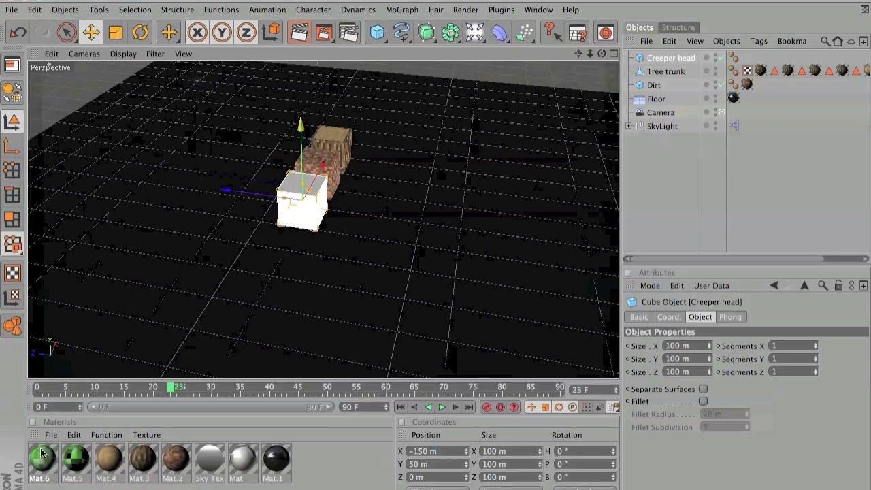
{"action": "left_click_drag", "start_coordinate": [42, 461], "coordinate": [305, 193]}
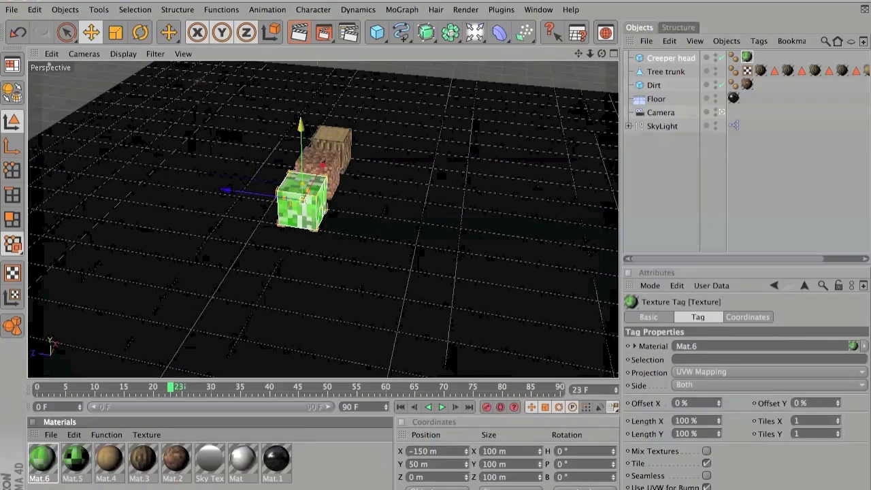
{"action": "left_click_drag", "start_coordinate": [601, 55], "coordinate": [601, 55]}
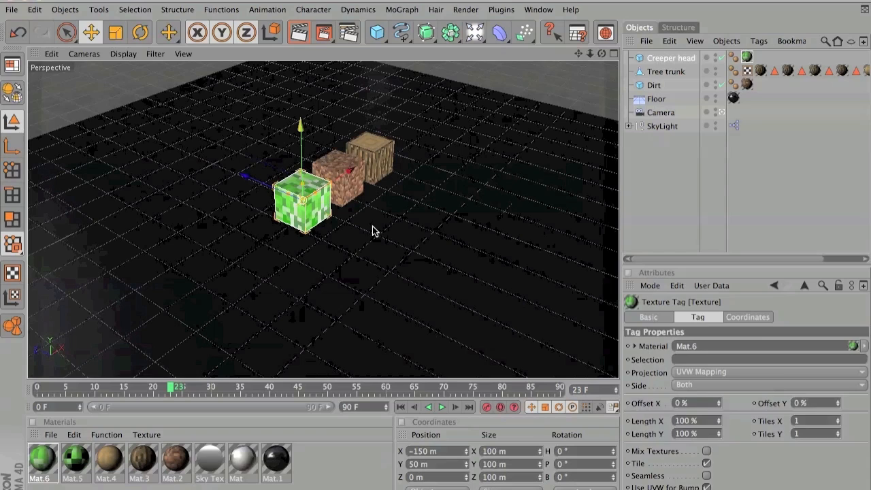
Make the Creeper head cube editable and apply the Creeper Face material Mat.5 to its front polygon only.
{"action": "key", "text": "c"}
{"action": "left_click", "coordinate": [17, 228]}
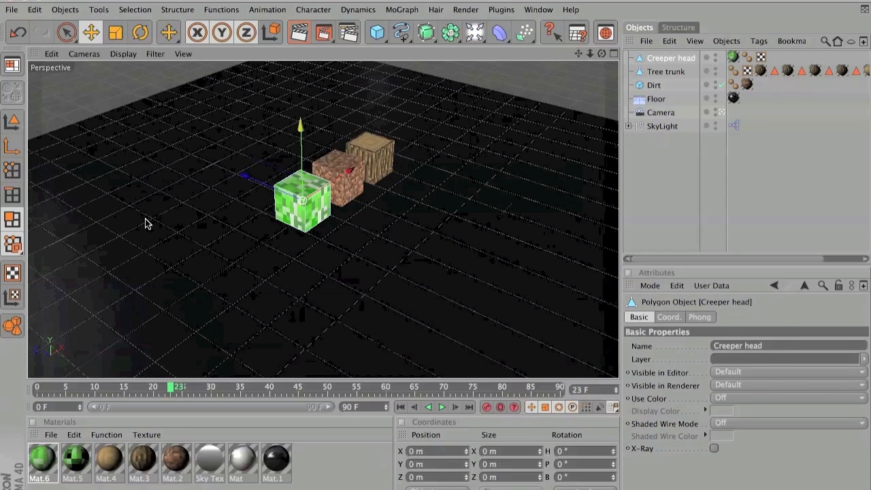
{"action": "left_click", "coordinate": [315, 212]}
{"action": "left_click_drag", "start_coordinate": [81, 458], "coordinate": [315, 214]}
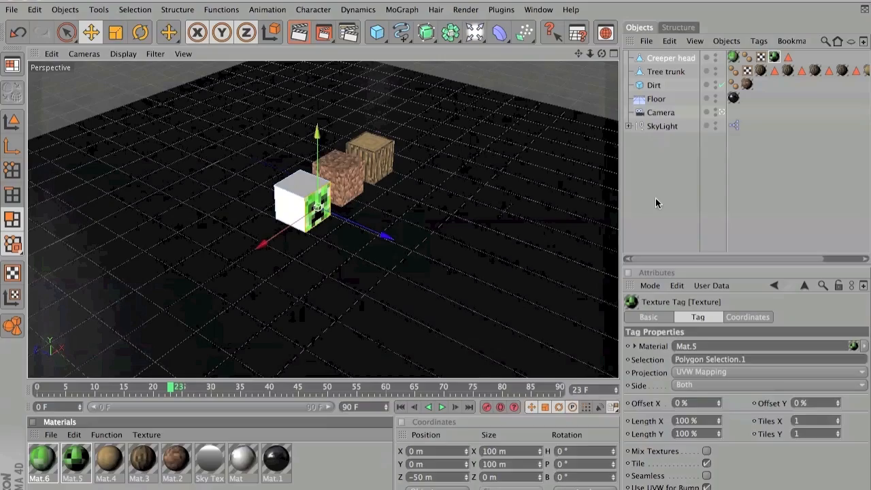
{"action": "left_click", "coordinate": [655, 202]}
Return from polygon editing to model mode and deselect the Creeper head.
{"action": "left_click_drag", "start_coordinate": [602, 54], "coordinate": [623, 71]}
{"action": "left_click", "coordinate": [291, 193]}
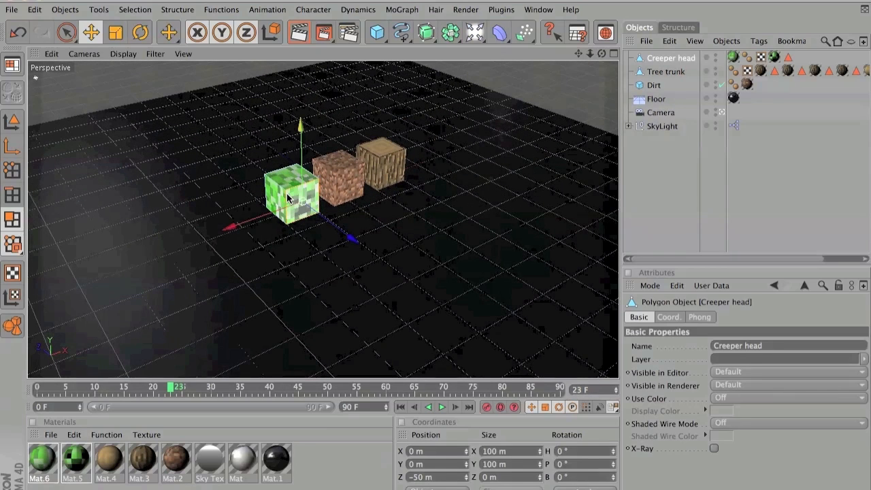
{"action": "left_click", "coordinate": [13, 121]}
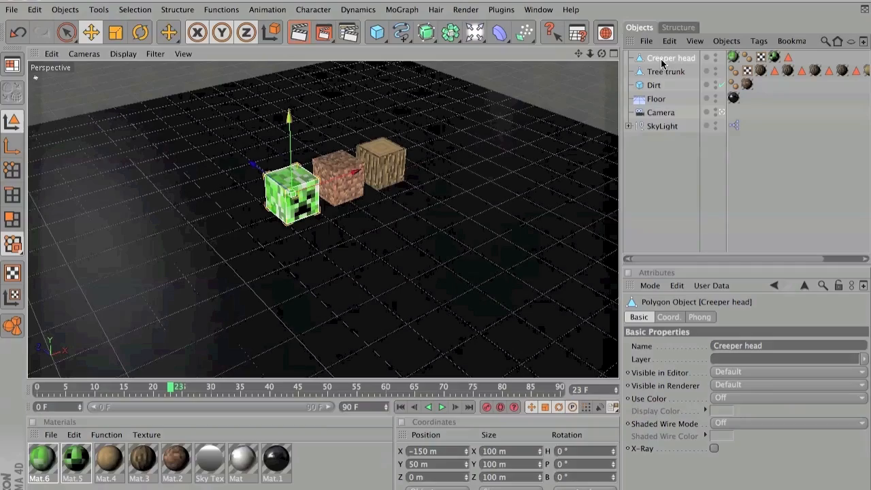
{"action": "left_click", "coordinate": [669, 194]}
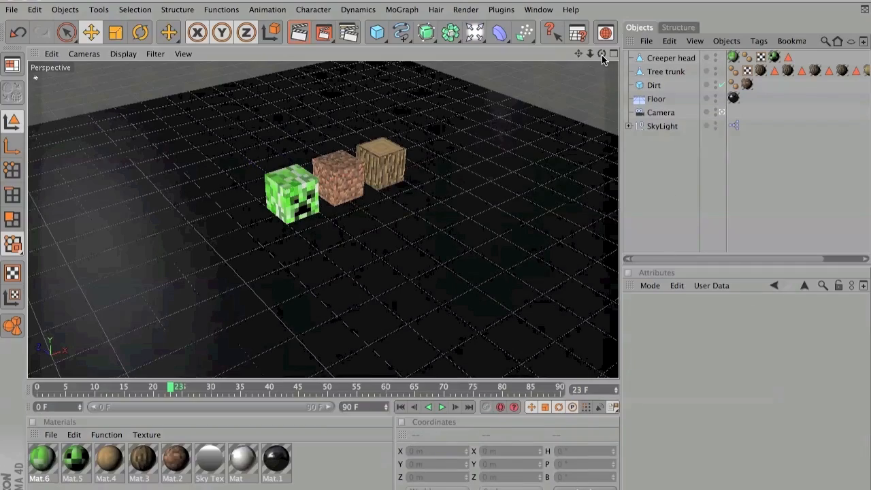
Preview-render the three cubes and their floor reflections in the viewport from a front angle.
{"action": "left_click_drag", "start_coordinate": [602, 53], "coordinate": [480, 56]}
{"action": "left_click_drag", "start_coordinate": [532, 90], "coordinate": [341, 90]}
{"action": "mouse_move", "coordinate": [602, 54]}
{"action": "left_mouse_down"}
{"action": "mouse_move", "coordinate": [597, 45]}
{"action": "mouse_move", "coordinate": [572, 102]}
{"action": "mouse_move", "coordinate": [599, 102]}
{"action": "mouse_move", "coordinate": [643, 48]}
{"action": "mouse_move", "coordinate": [675, 32]}
{"action": "mouse_move", "coordinate": [607, 55]}
{"action": "left_mouse_up"}
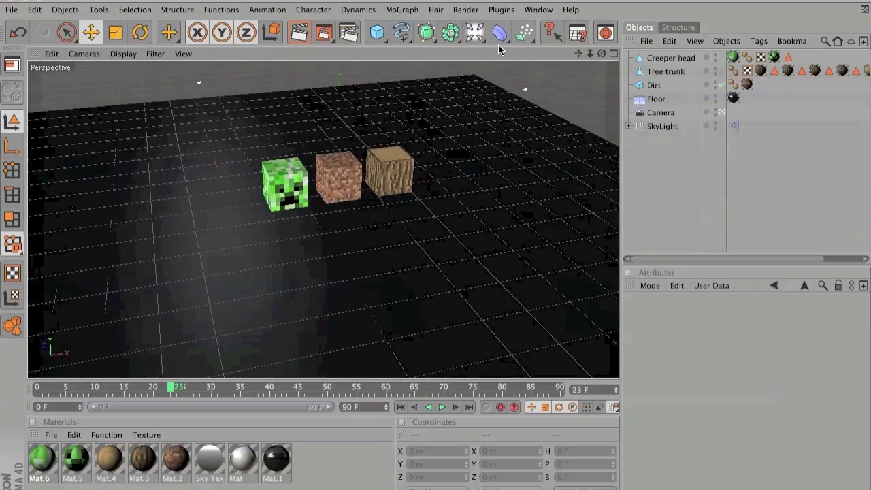
{"action": "left_click", "coordinate": [301, 32]}
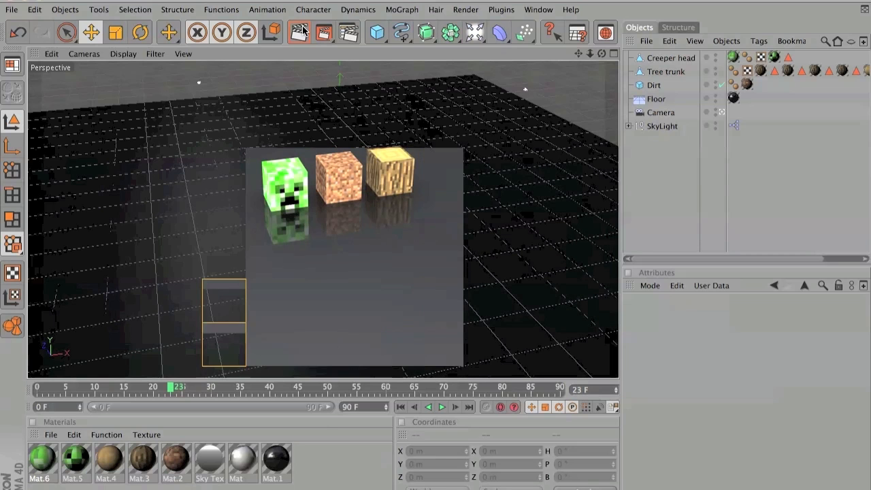
{"action": "left_click", "coordinate": [320, 309]}
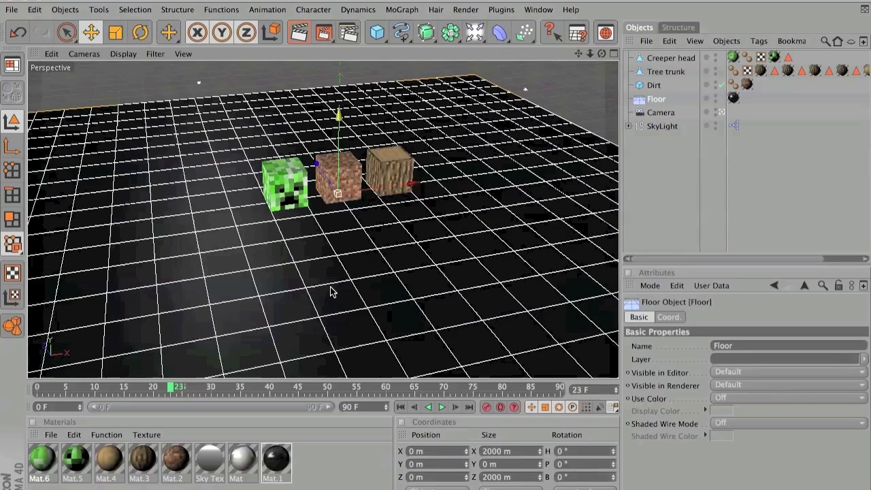
Frame the three cubes closer from a higher angle and preview-render that view in the viewport.
{"action": "scroll", "coordinate": [354, 235], "scroll_direction": "up", "scroll_amount": 2}
{"action": "left_click_drag", "start_coordinate": [581, 53], "coordinate": [575, 100]}
{"action": "left_click_drag", "start_coordinate": [602, 54], "coordinate": [601, 76]}
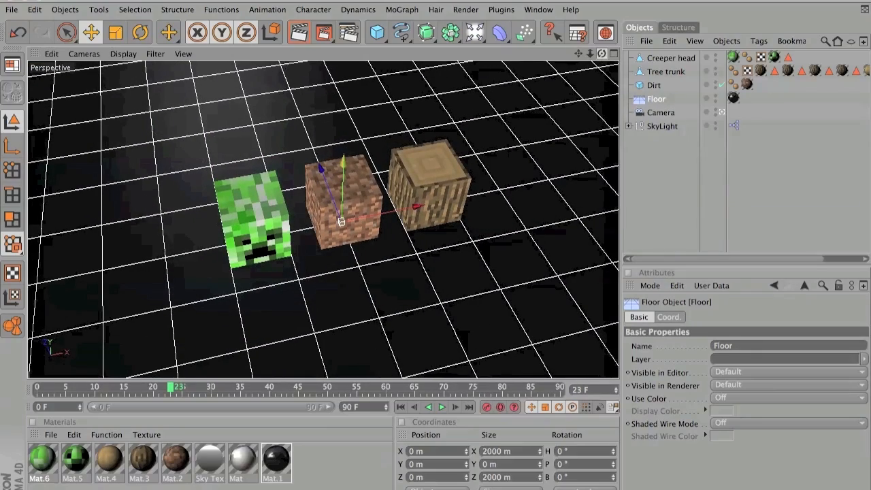
{"action": "left_click", "coordinate": [303, 34]}
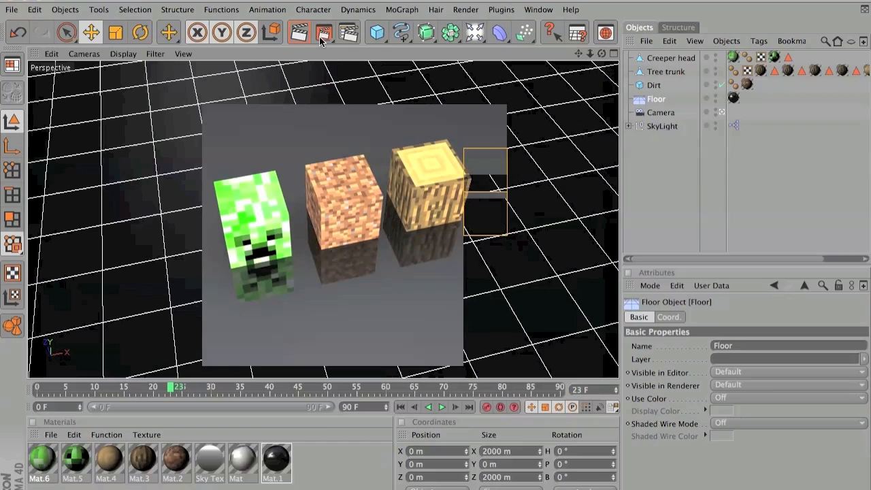
{"action": "left_click", "coordinate": [327, 121]}
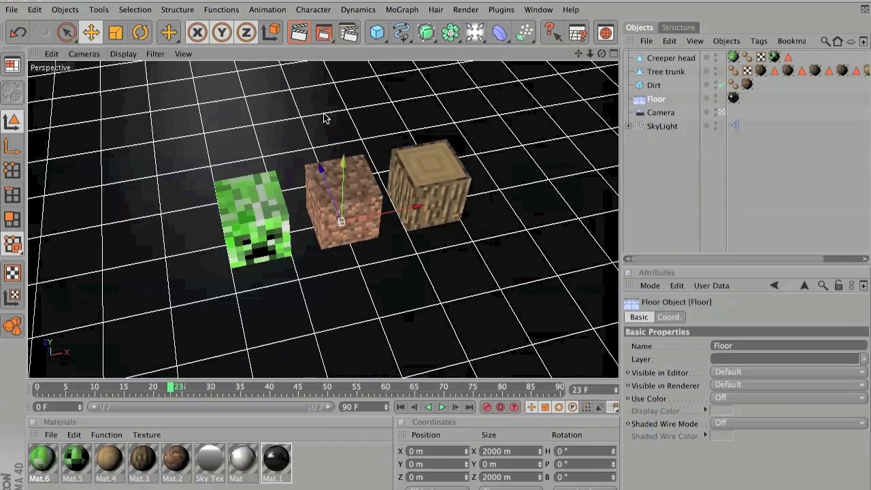
Check the render output settings and render the current frame to the Picture Viewer.
{"action": "left_click", "coordinate": [348, 32]}
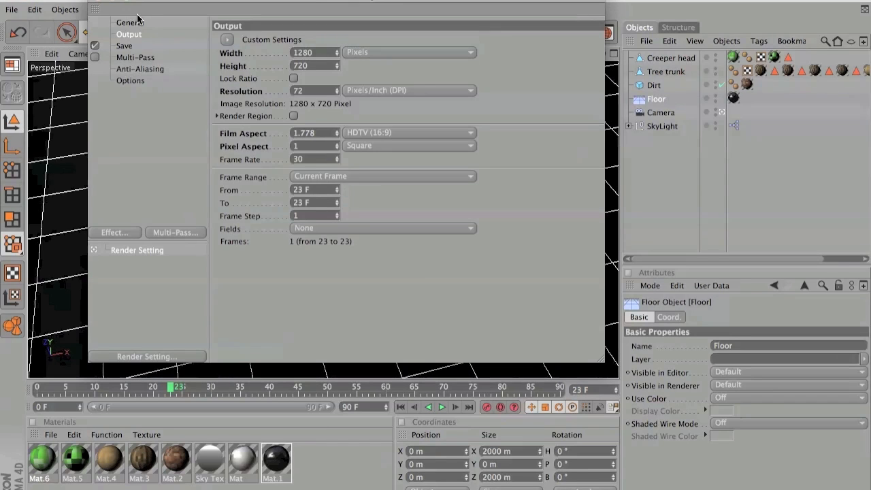
{"action": "left_click", "coordinate": [99, 5]}
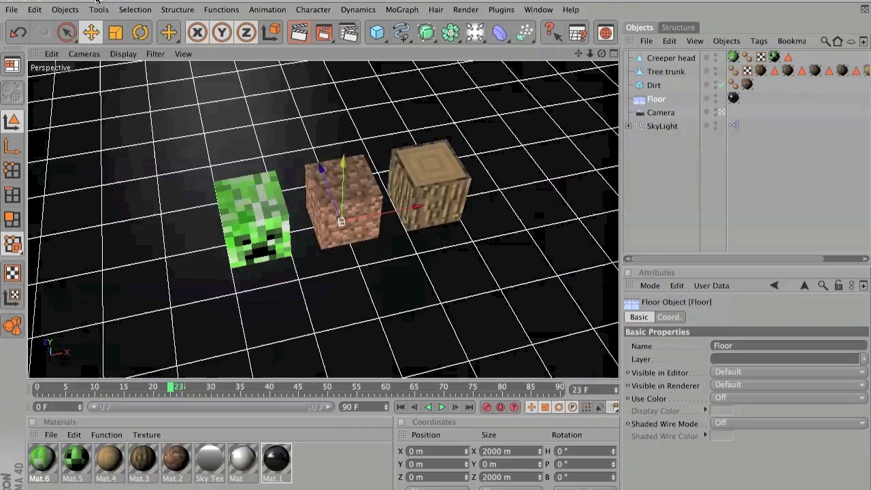
{"action": "left_click", "coordinate": [325, 33]}
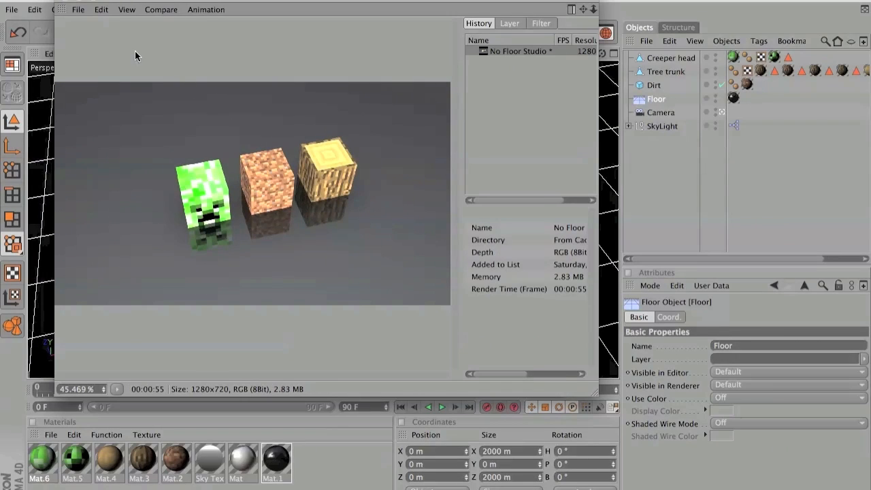
Set up the rendered image to be saved as a still image in PNG format at 8 bits/channel.
{"action": "left_click", "coordinate": [77, 9]}
{"action": "left_click", "coordinate": [90, 42]}
{"action": "left_click", "coordinate": [82, 31]}
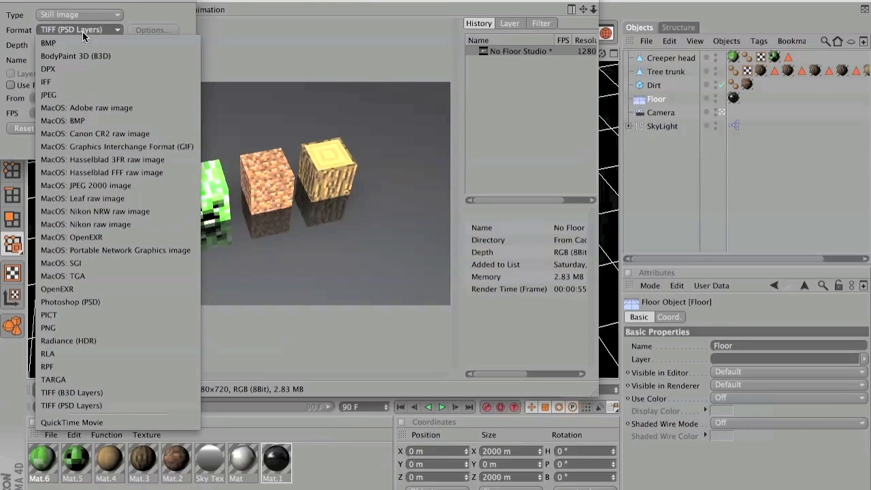
{"action": "left_click", "coordinate": [78, 328]}
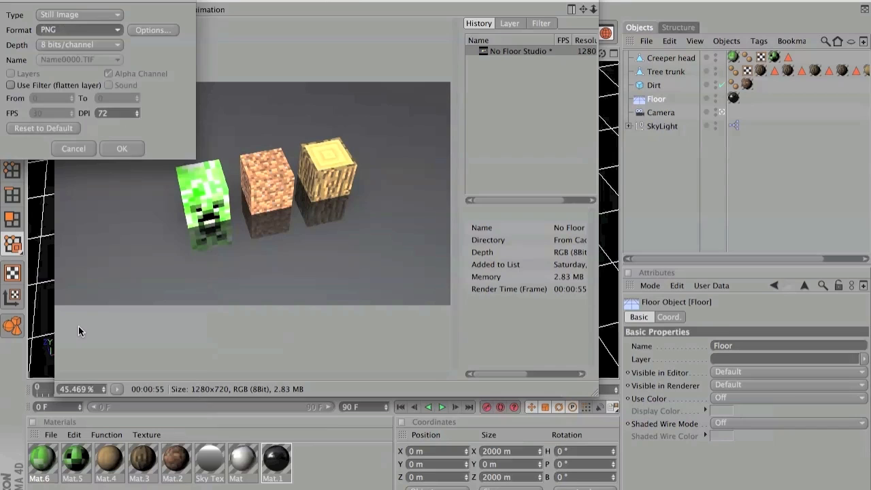
{"action": "left_click", "coordinate": [49, 16]}
{"action": "left_click", "coordinate": [49, 17]}
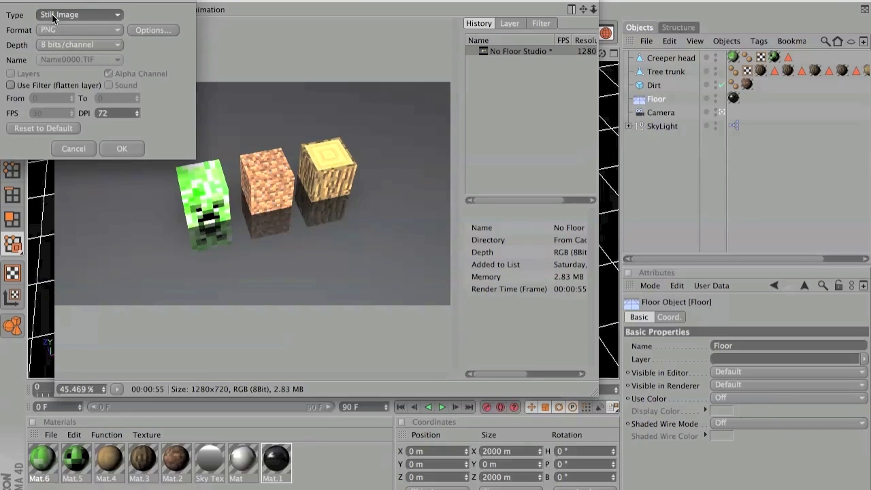
{"action": "left_click", "coordinate": [121, 148]}
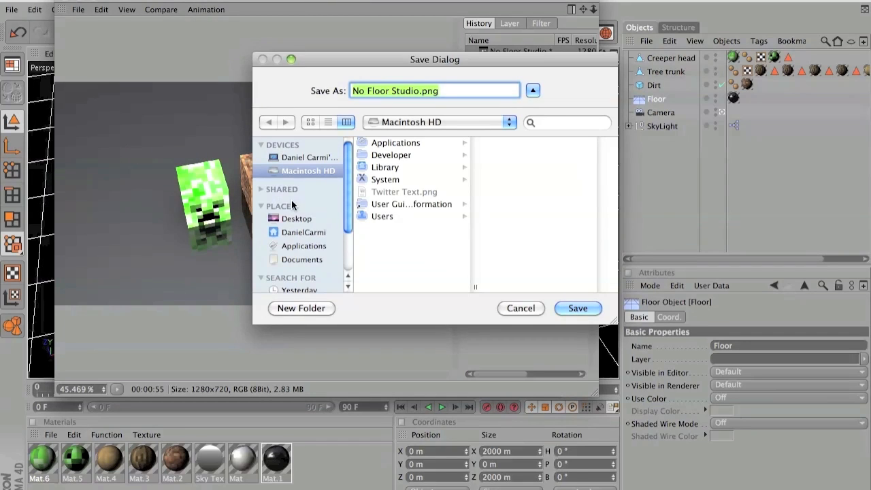
Save the render to the Desktop under the file name Minecraft Tutorial Test.
{"action": "left_click", "coordinate": [294, 217]}
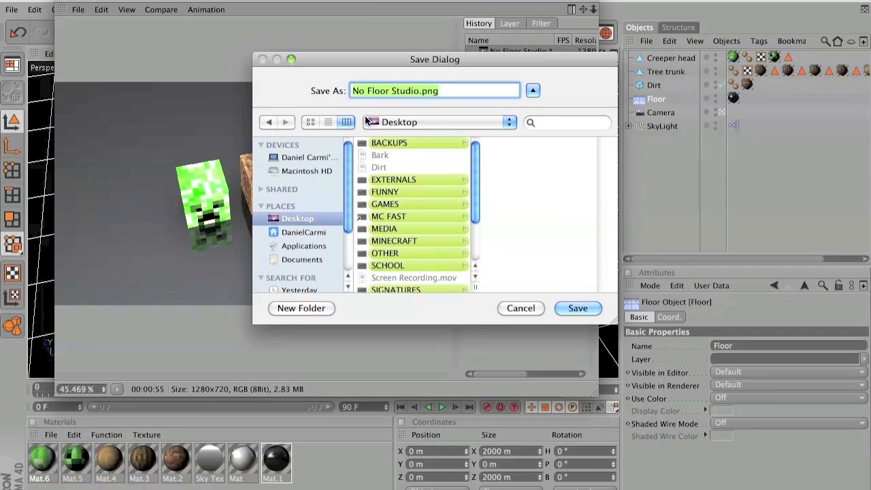
{"action": "type", "text": "Minecraft "}
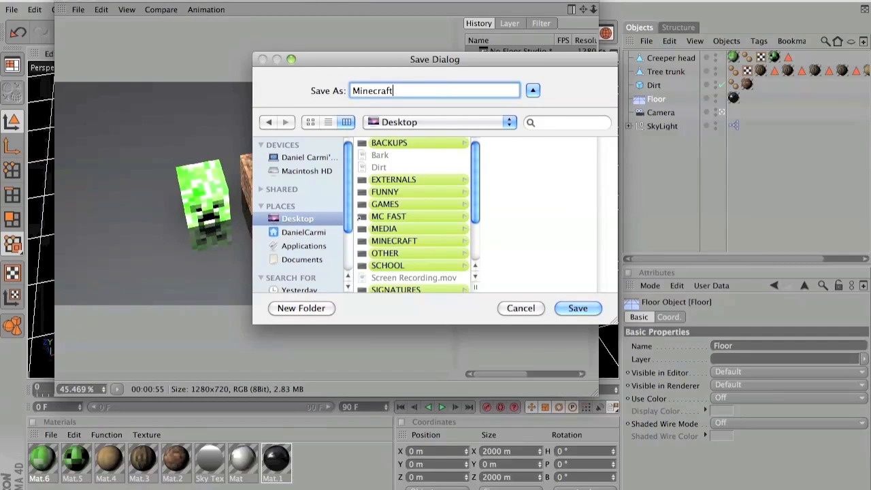
{"action": "type", "text": "Tutorial Test"}
{"action": "key", "text": "Return"}
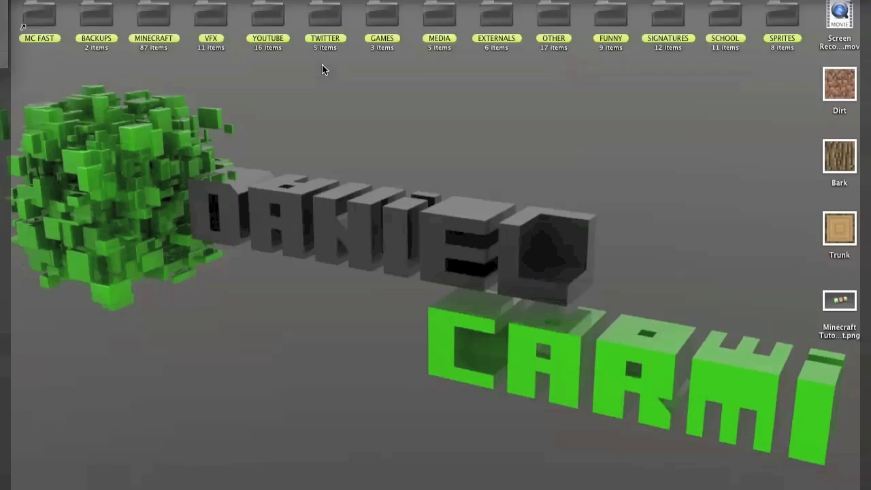
Open the saved Minecraft Tutorial Test image from the desktop in Preview, check its pixel dimensions without changing them, and close it.
{"action": "double_click", "coordinate": [836, 305]}
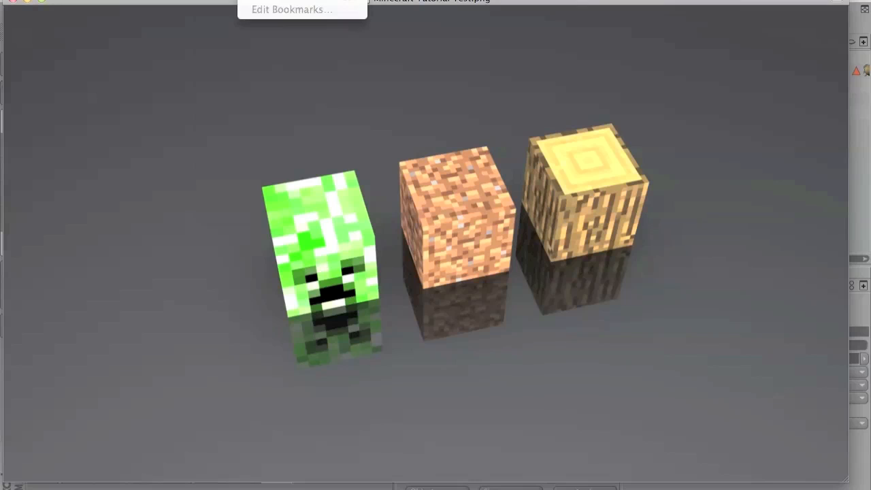
{"action": "left_click", "coordinate": [236, 38]}
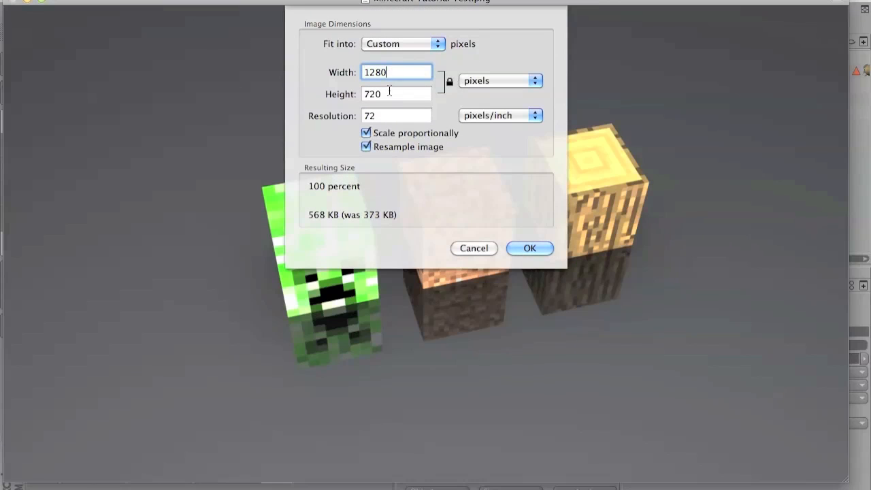
{"action": "left_click", "coordinate": [465, 246]}
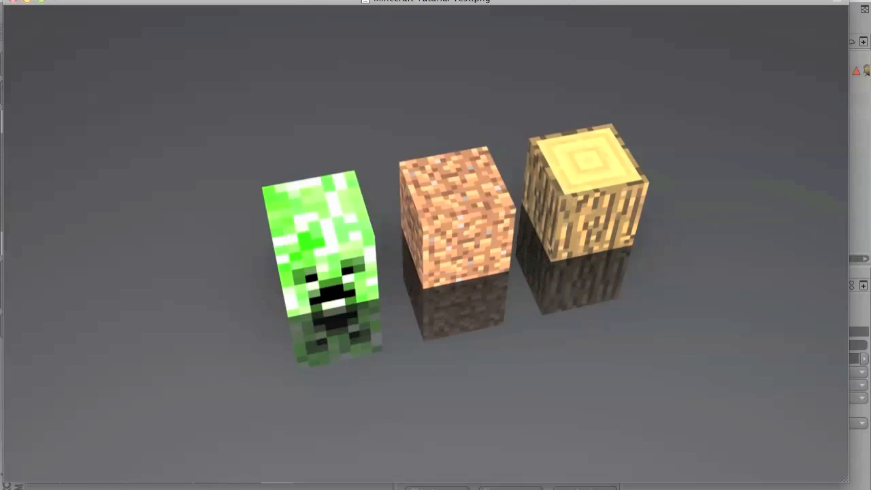
{"action": "left_click", "coordinate": [12, 1]}
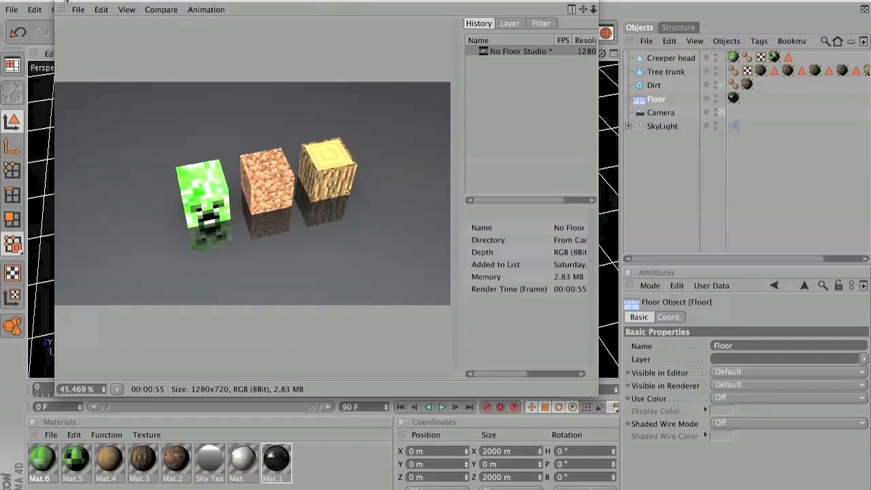
Close the rendered picture's window and deselect the floor in the scene.
{"action": "left_click", "coordinate": [64, 2]}
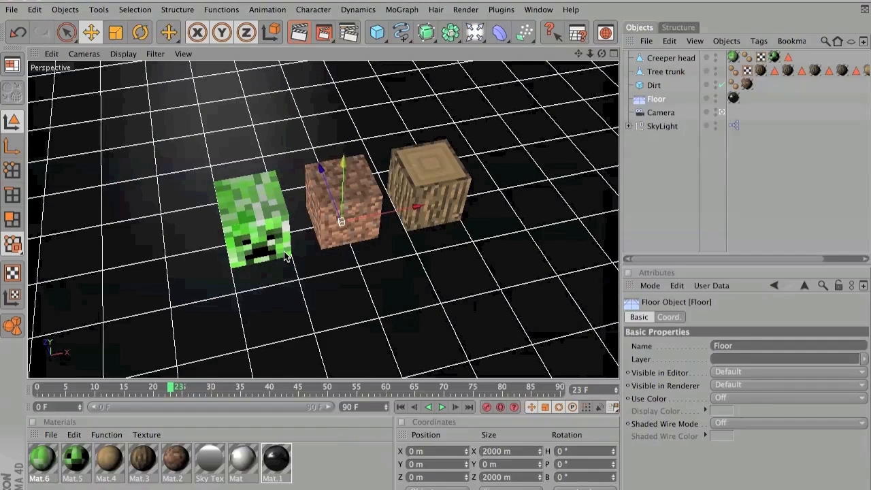
{"action": "left_click", "coordinate": [652, 204]}
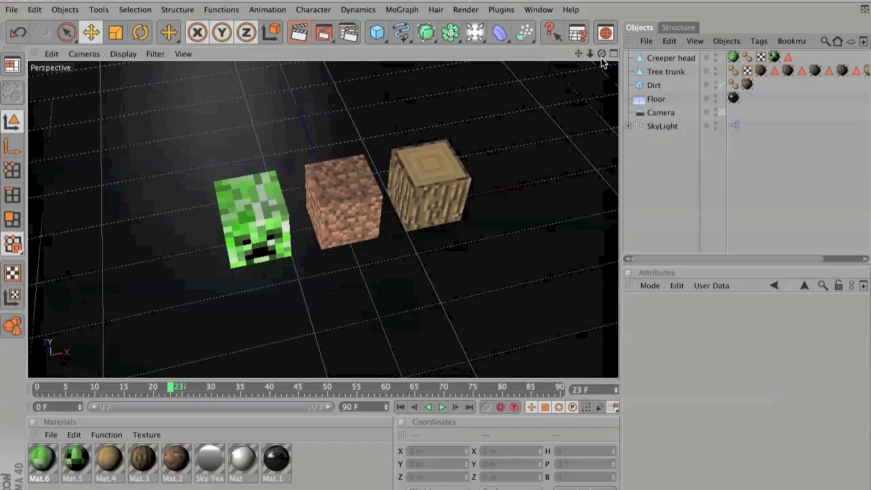
{"action": "left_click_drag", "start_coordinate": [602, 54], "coordinate": [535, 32]}
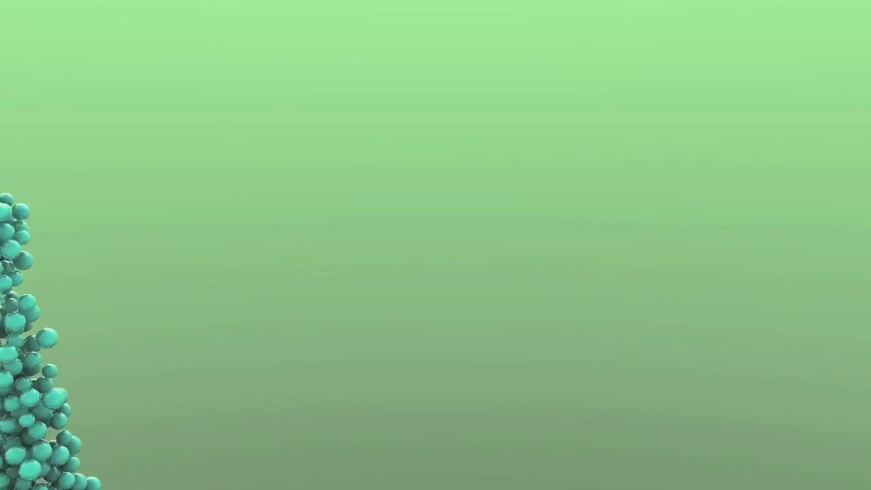